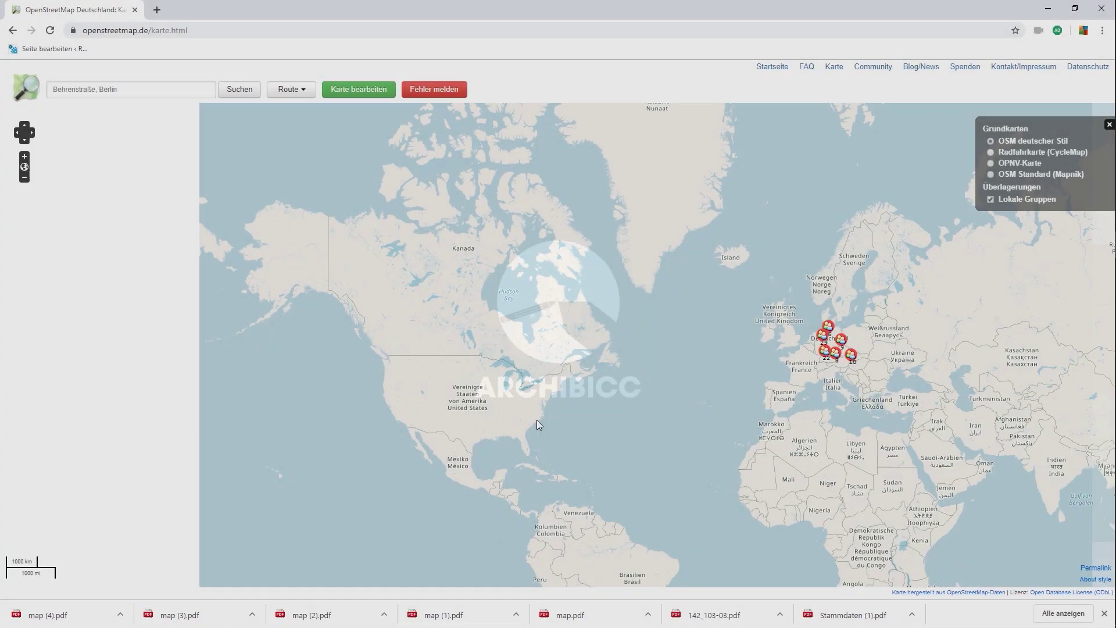
Zoom the OpenStreetMap view in from the US east coast to central Washington DC
scroll(564, 360, up, 2)
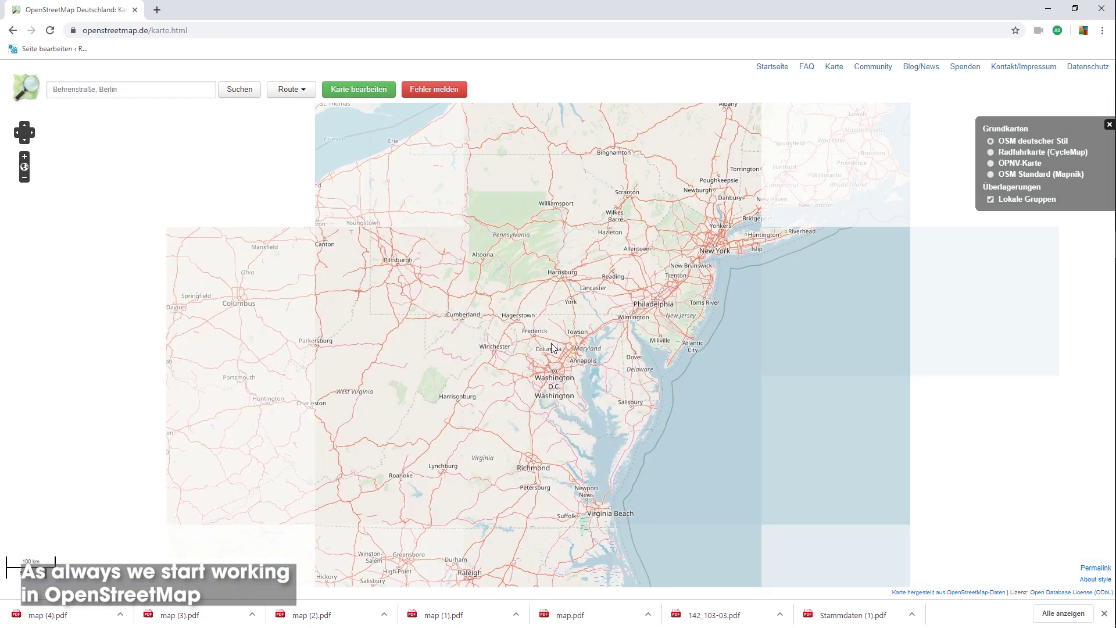
scroll(436, 329, up, 3)
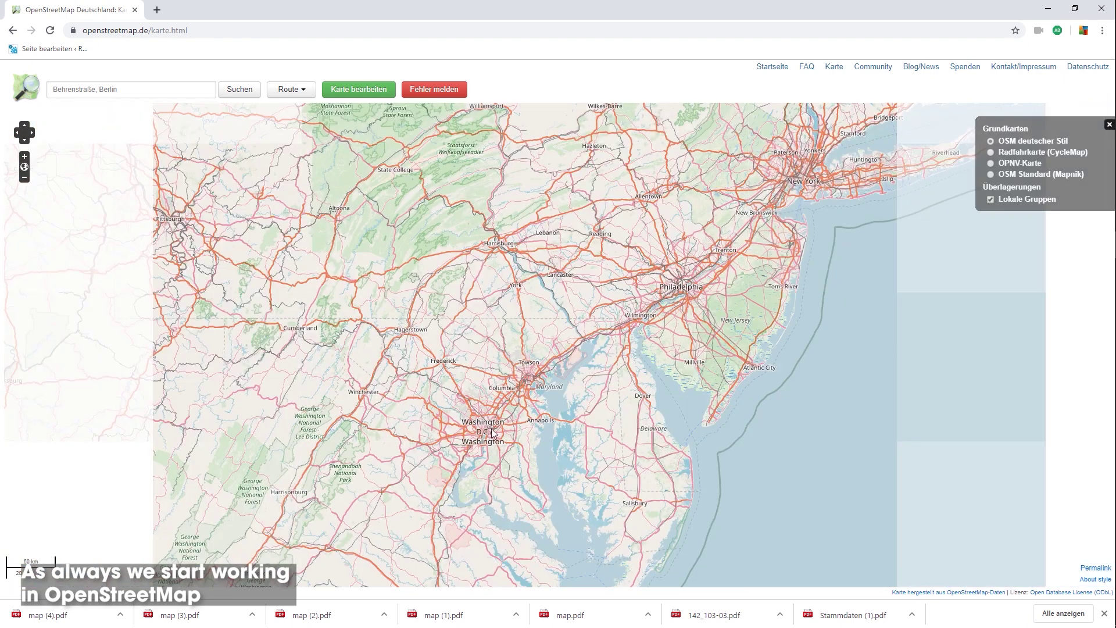
scroll(436, 329, up, 3)
scroll(436, 329, up, 3)
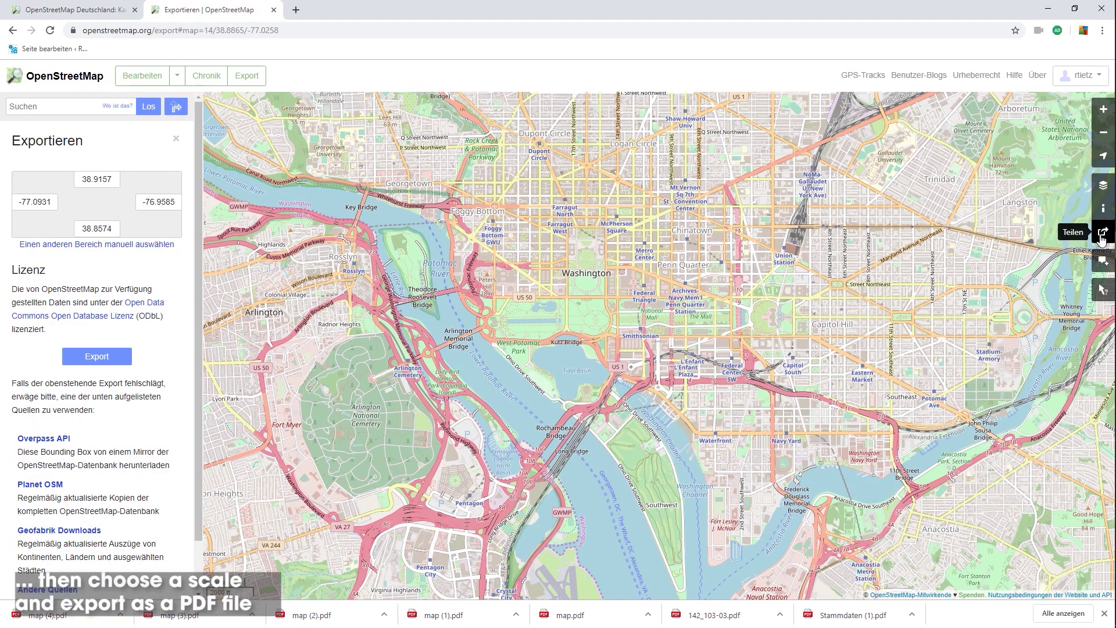
Download the Washington DC map view as a PDF at scale 1:26938
click(1102, 231)
click(1016, 412)
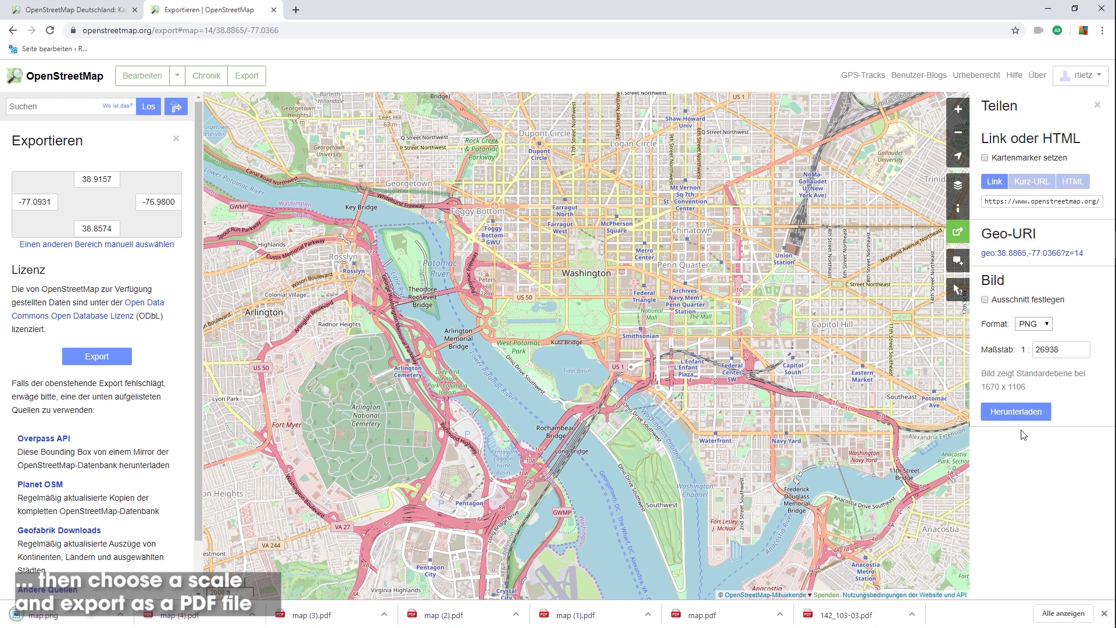
click(1047, 330)
click(1028, 370)
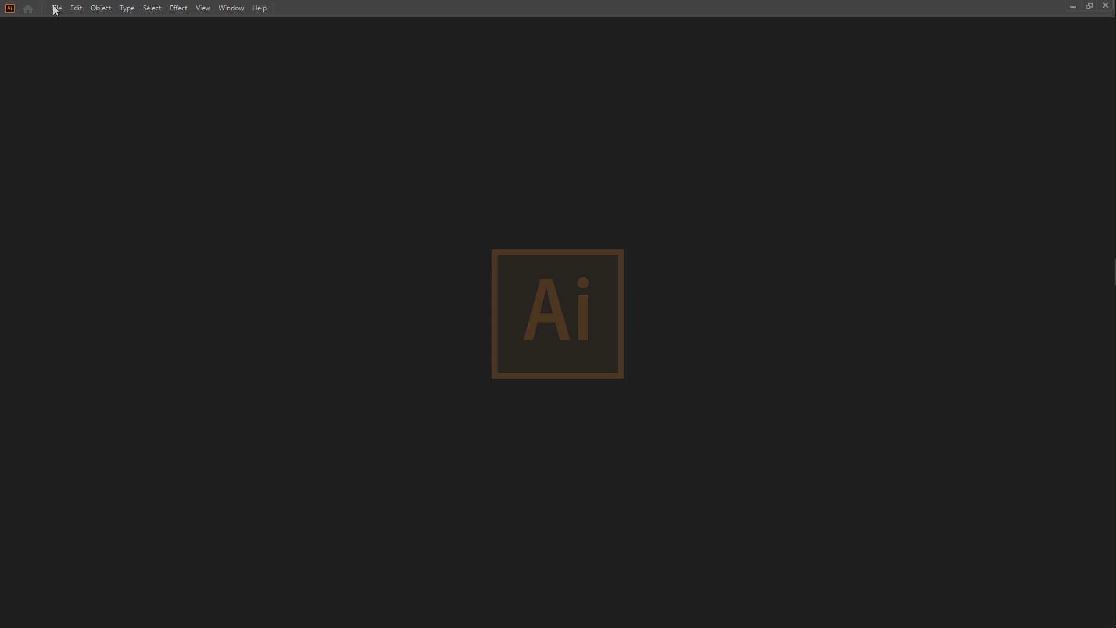
Open the downloaded map (5).pdf in Illustrator
click(56, 8)
click(75, 46)
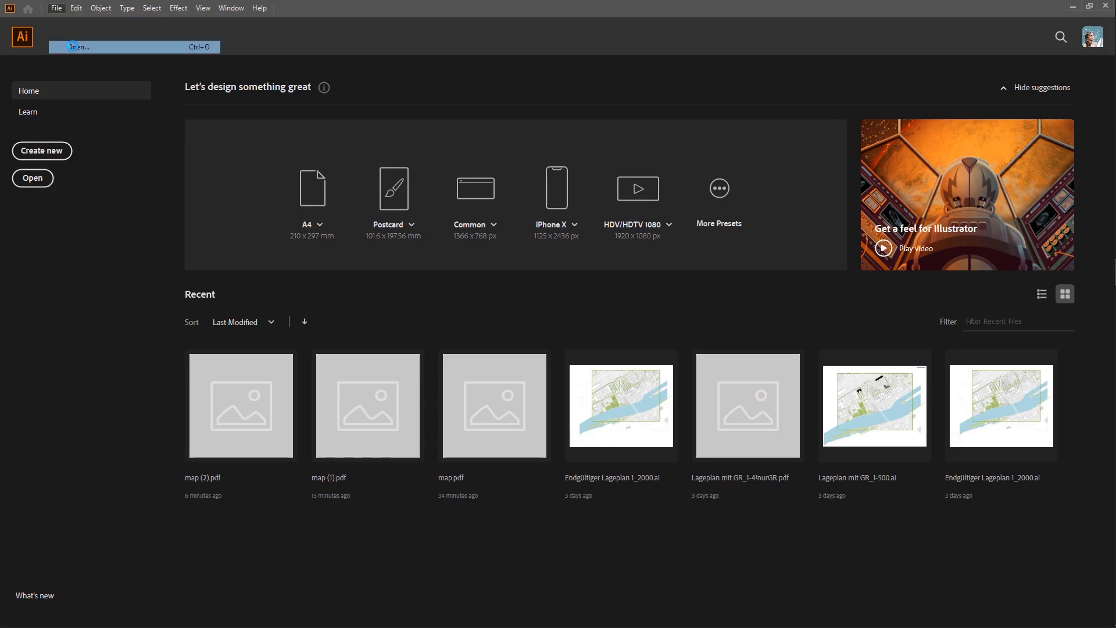
click(139, 113)
click(458, 295)
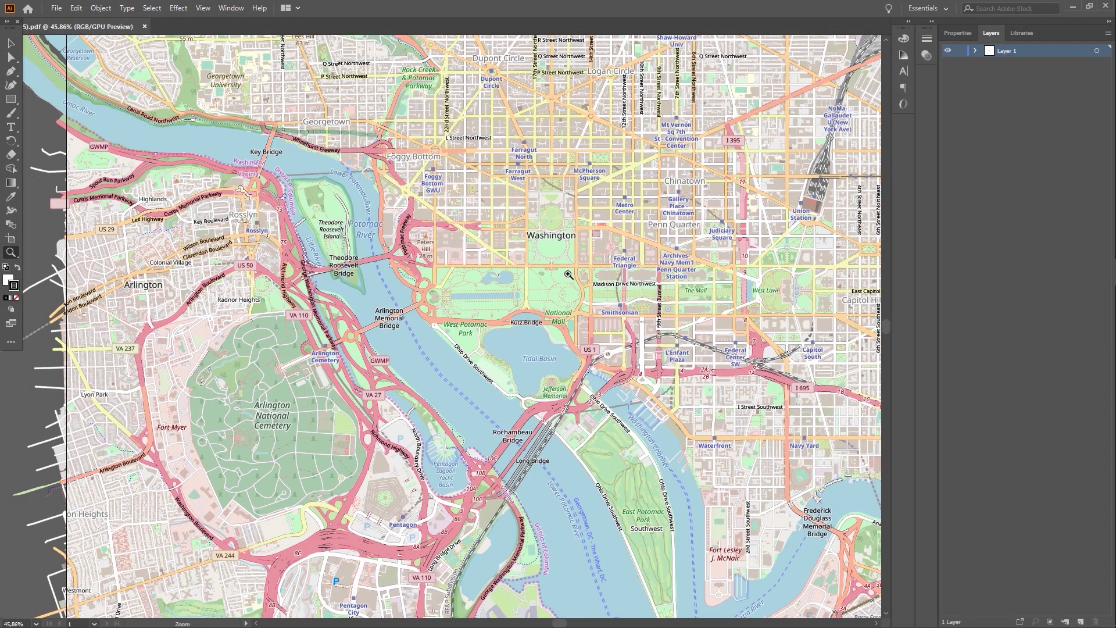
Select all the map artwork, ungroup it, then deselect everything
click(10, 43)
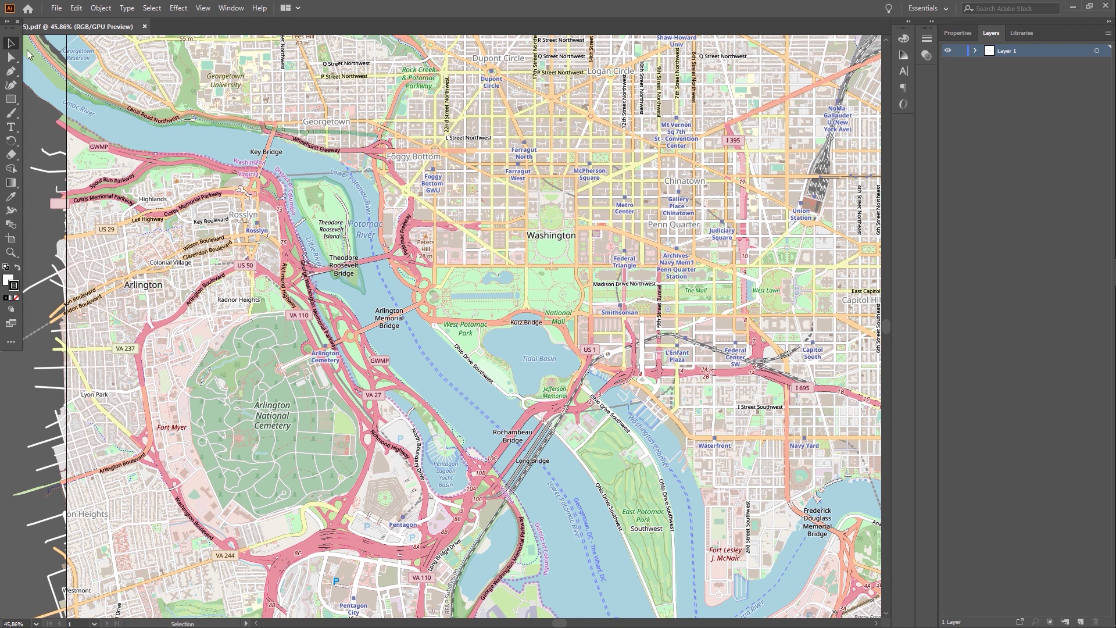
click(495, 189)
right_click(495, 191)
click(523, 291)
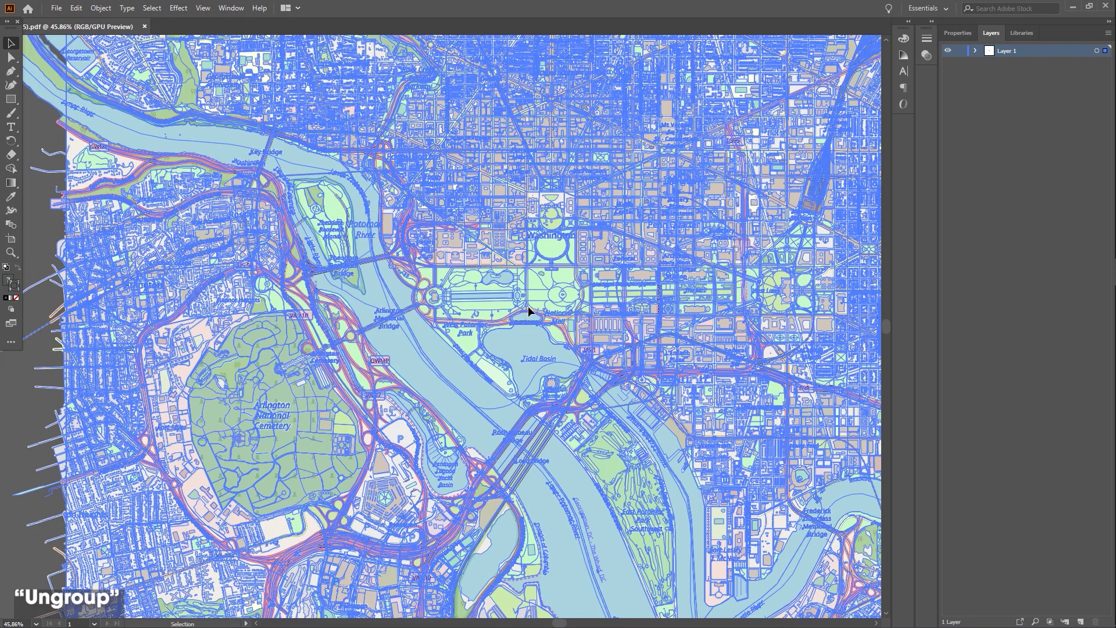
key(ctrl+shift+a)
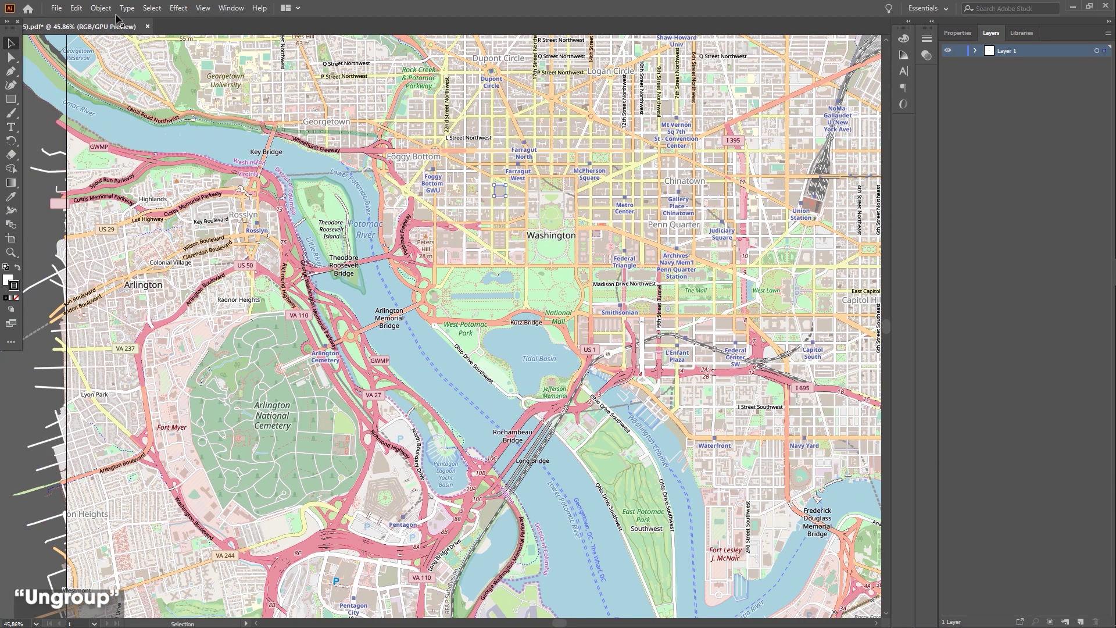
click(151, 7)
Move all same-fill building shapes onto a new 'buildings' layer and hide it
click(340, 174)
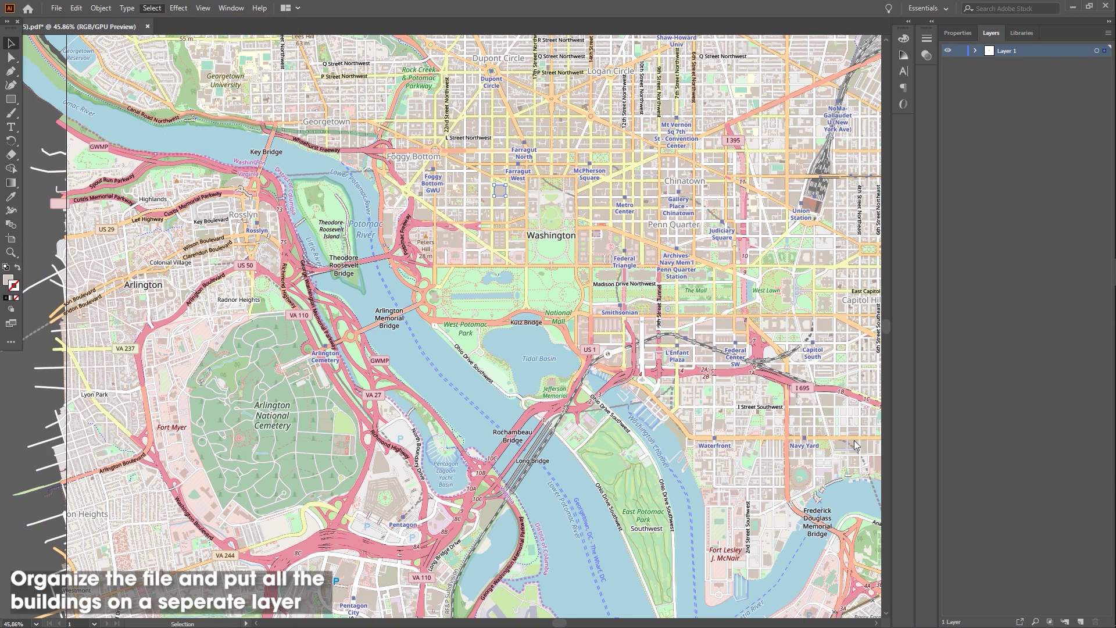
click(1080, 621)
double_click(1007, 51)
text(buildings)
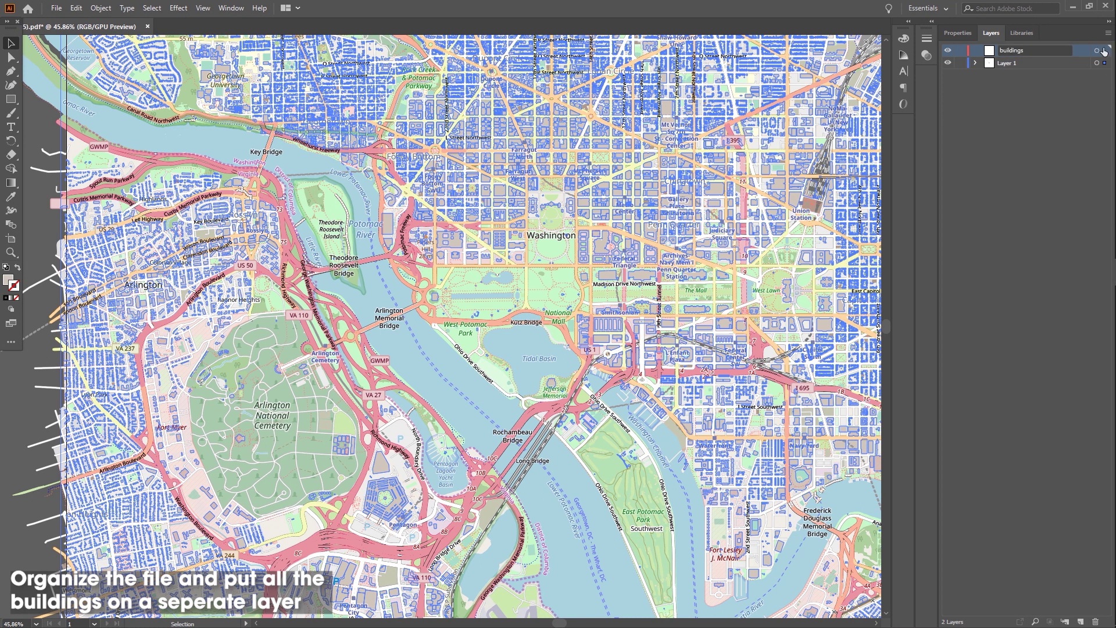
drag(1105, 65, 1104, 52)
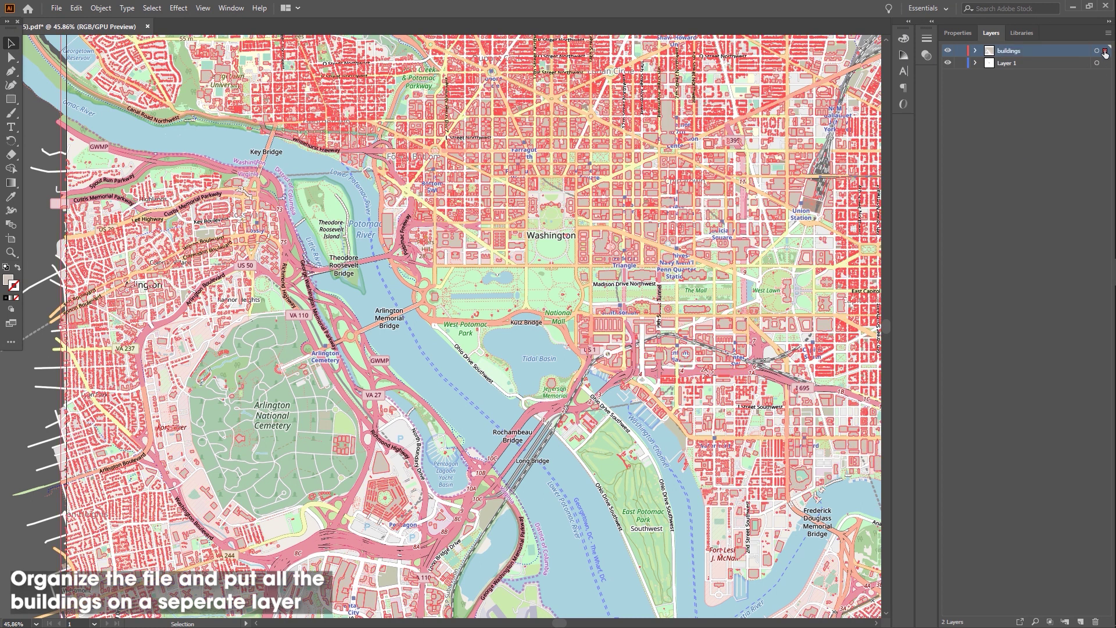
click(947, 51)
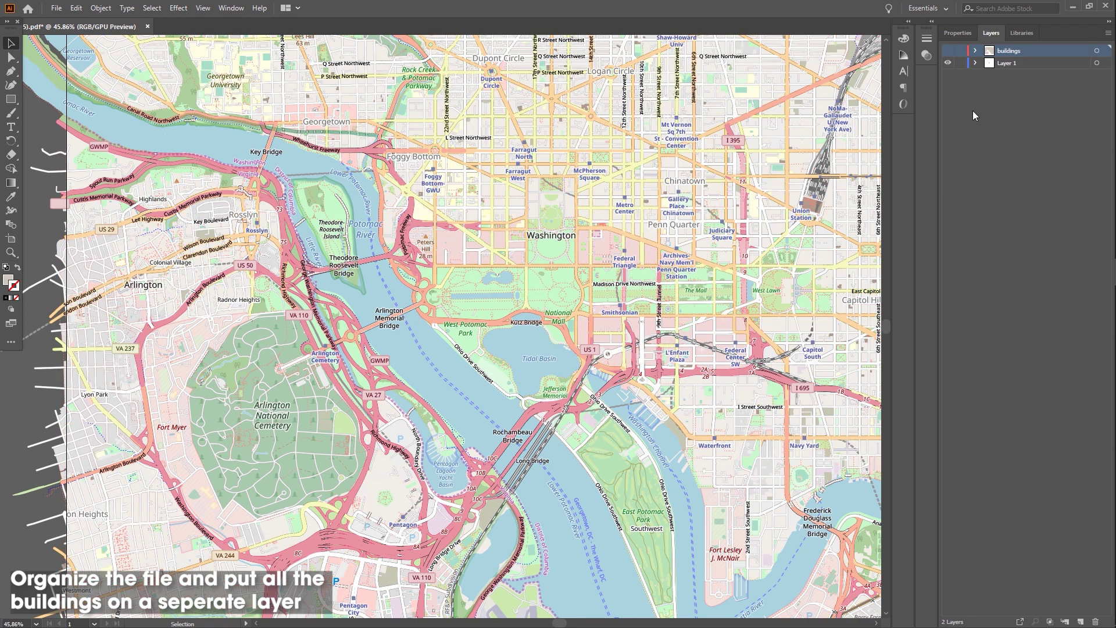
Move all same-fill water shapes onto a new 'water' layer, hide it, and reselect Layer 1
click(609, 523)
click(150, 9)
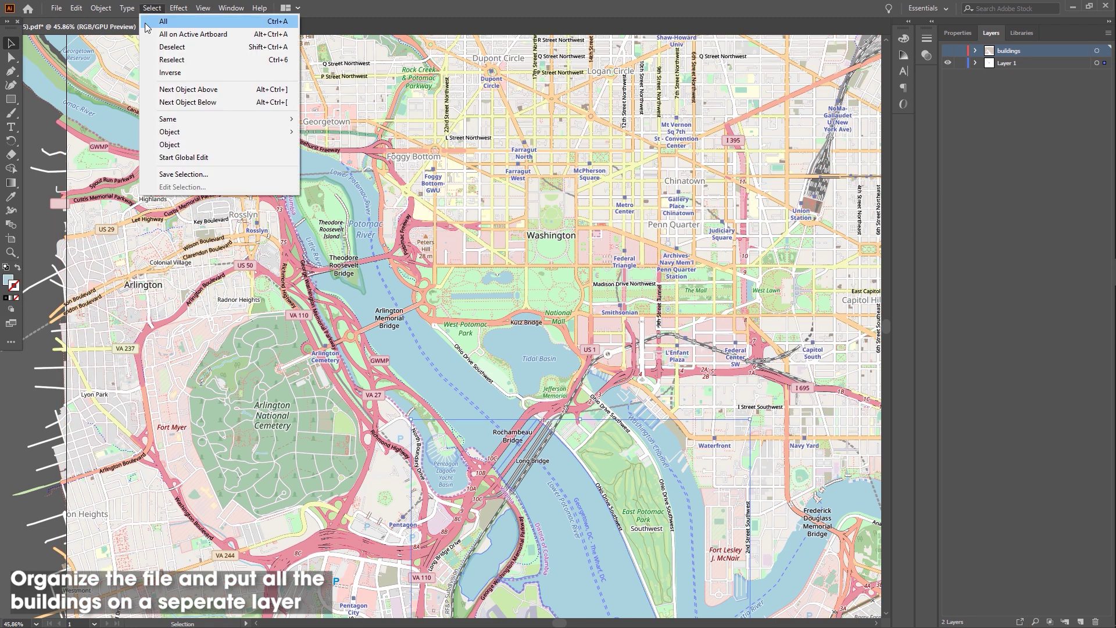
click(334, 169)
click(1080, 621)
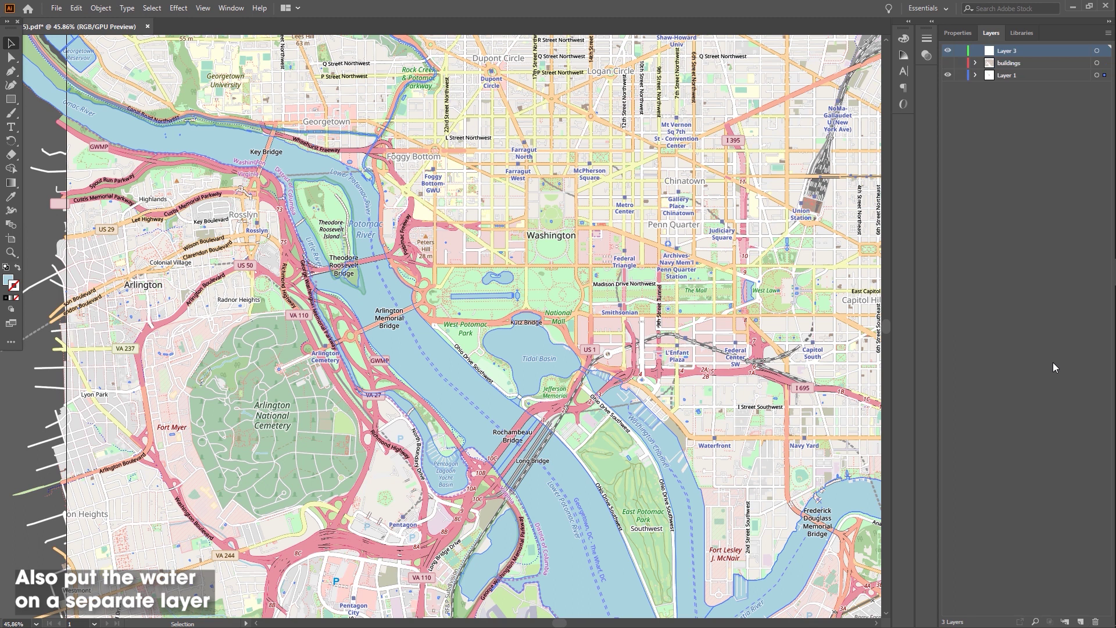
double_click(1013, 52)
text(water)
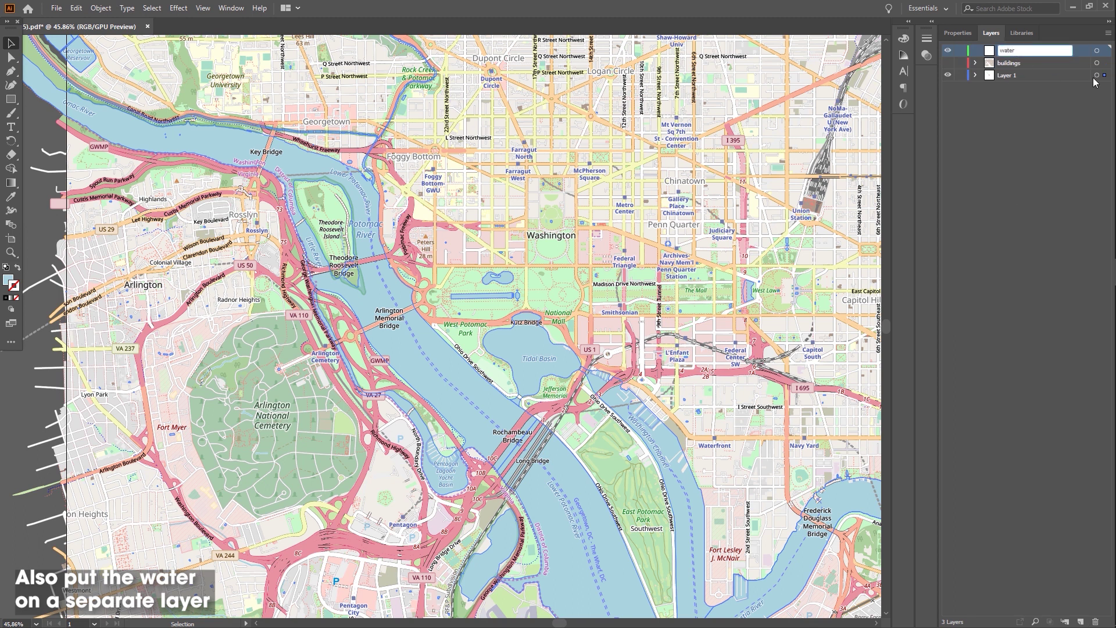
key(Return)
click(1104, 51)
click(947, 51)
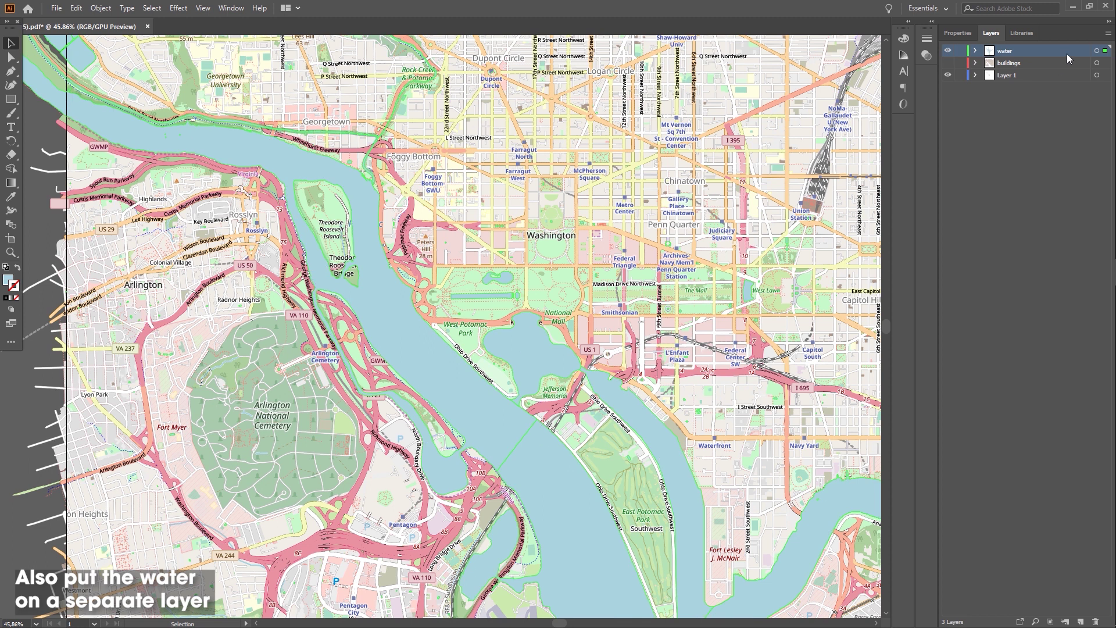
click(948, 51)
click(1022, 75)
scroll(783, 222, down, 2)
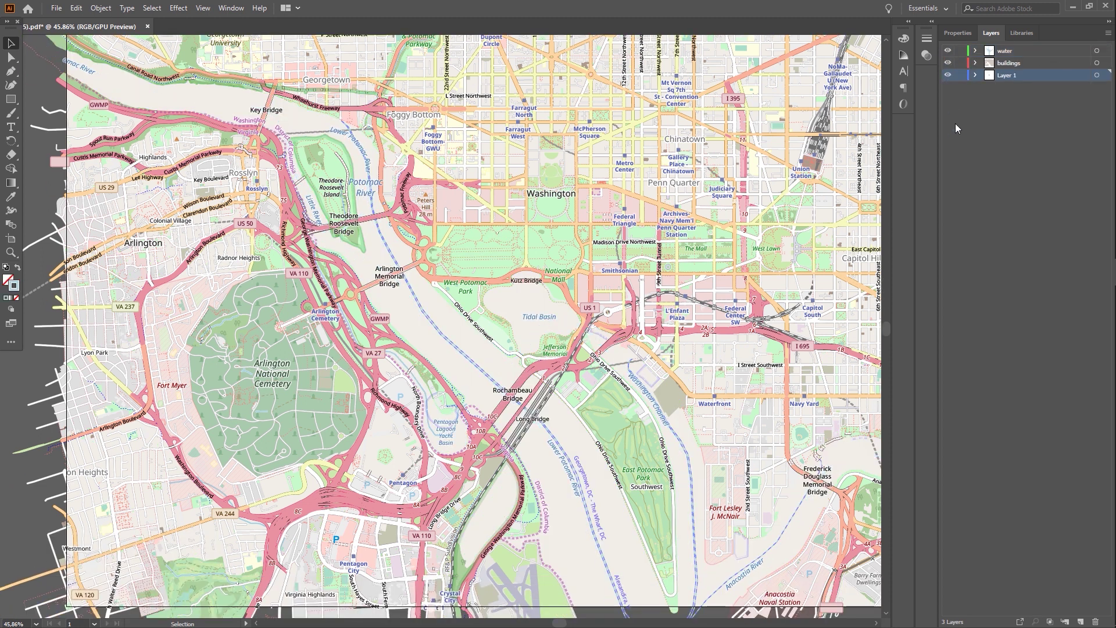
Hide the Layer 1 street map and export the artboard as PNG 'washington DC'
click(948, 75)
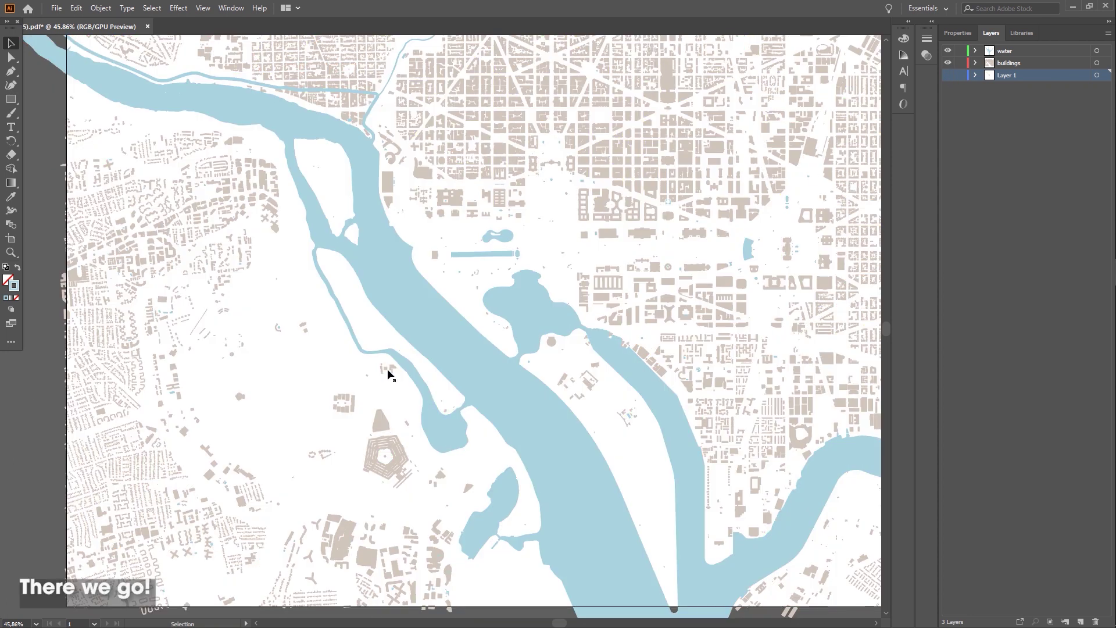
key(ctrl+minus)
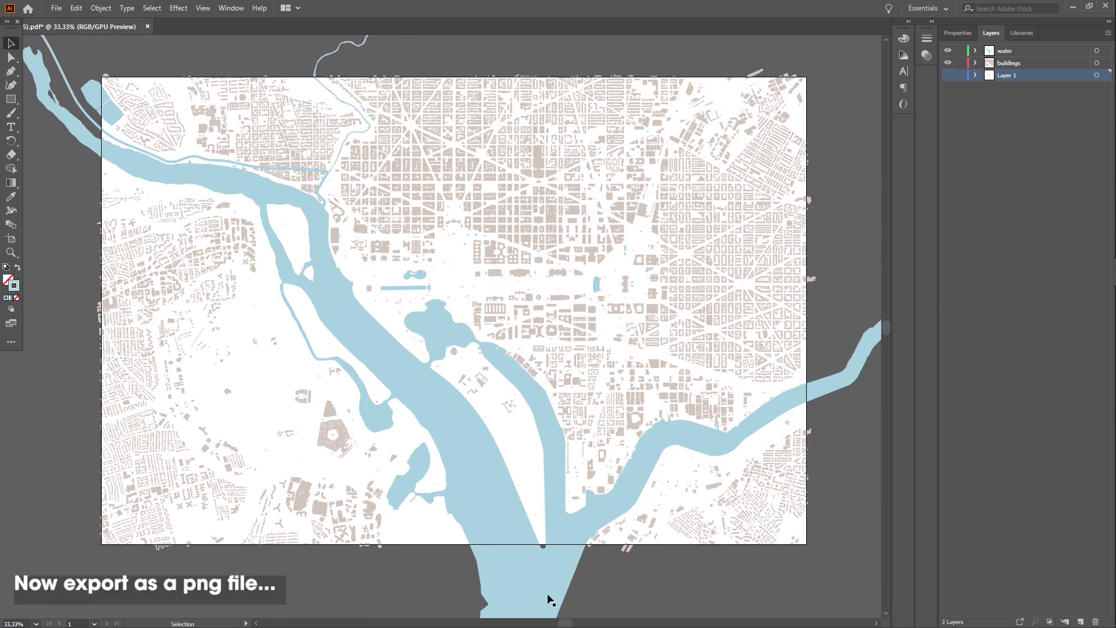
click(56, 8)
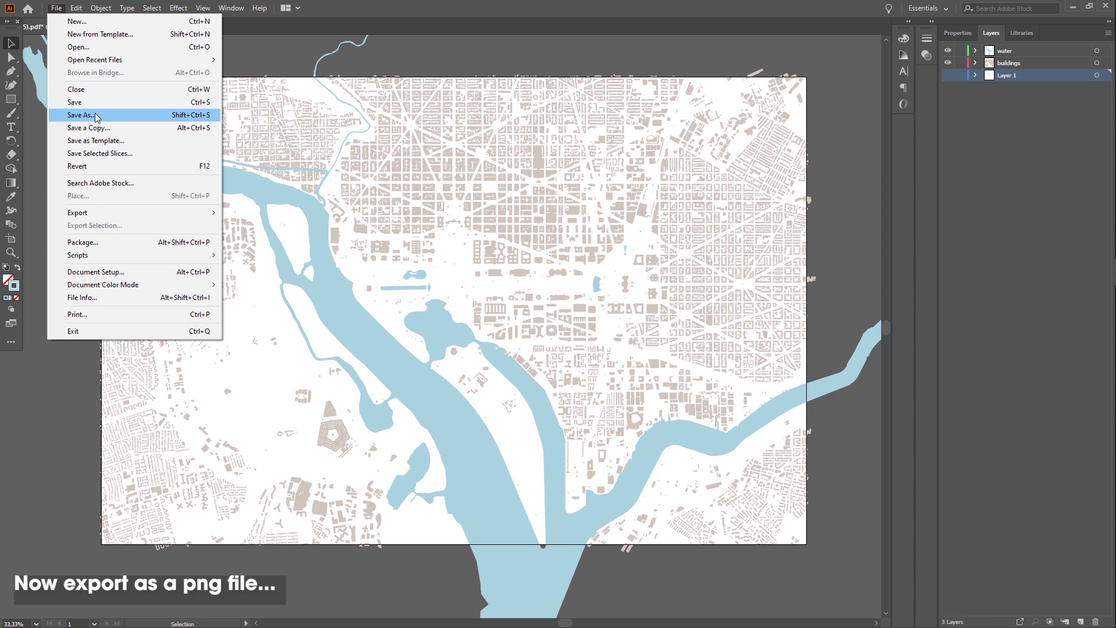
mouse_move(78, 212)
click(381, 225)
text(washington DC)
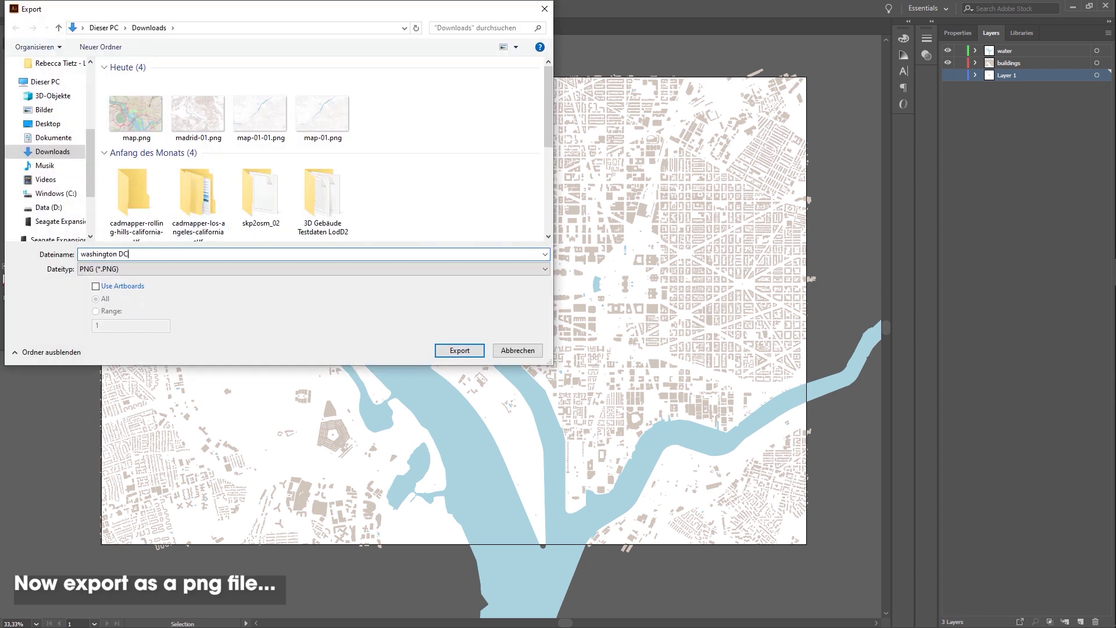
click(95, 286)
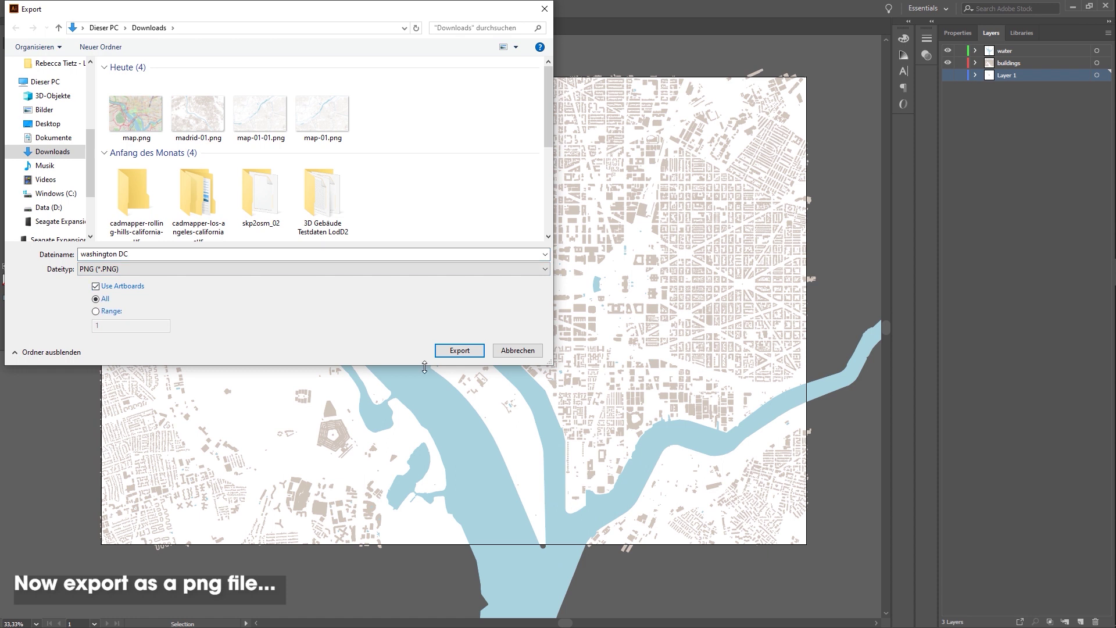
click(459, 350)
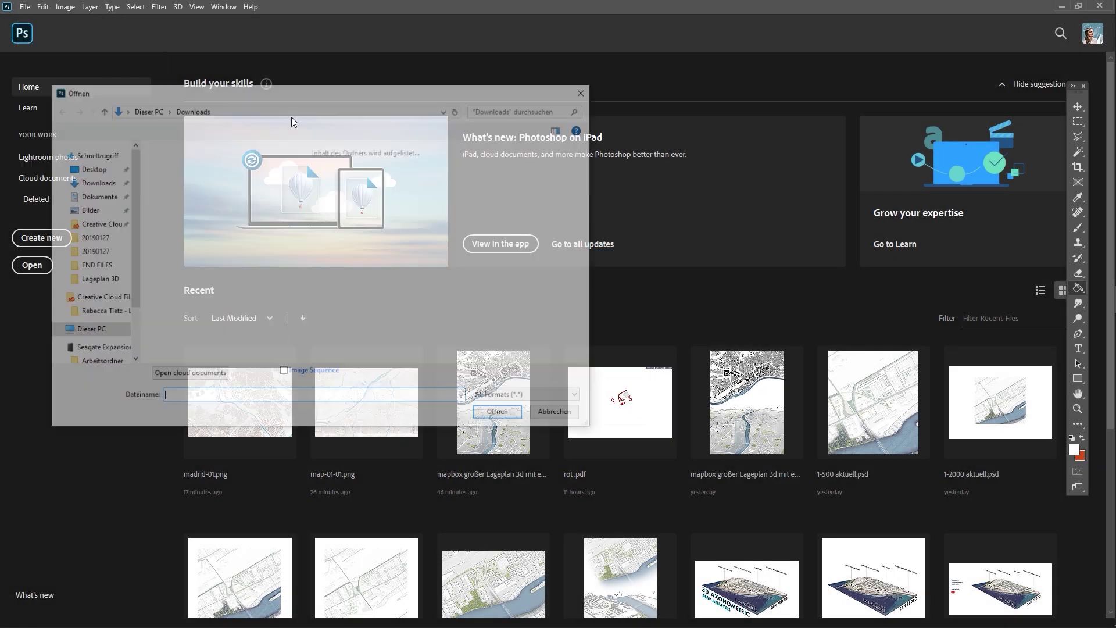
Open washington DC-01.png, add a 'buildings' layer, and add an empty layer above water
click(190, 194)
click(500, 414)
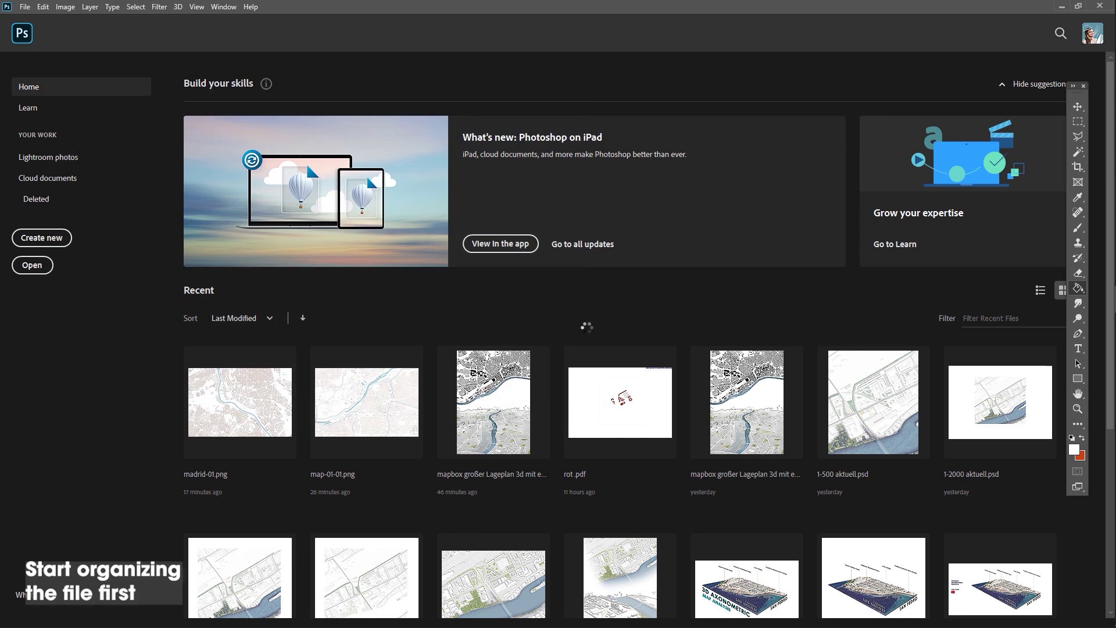
ctrl+click(1024, 620)
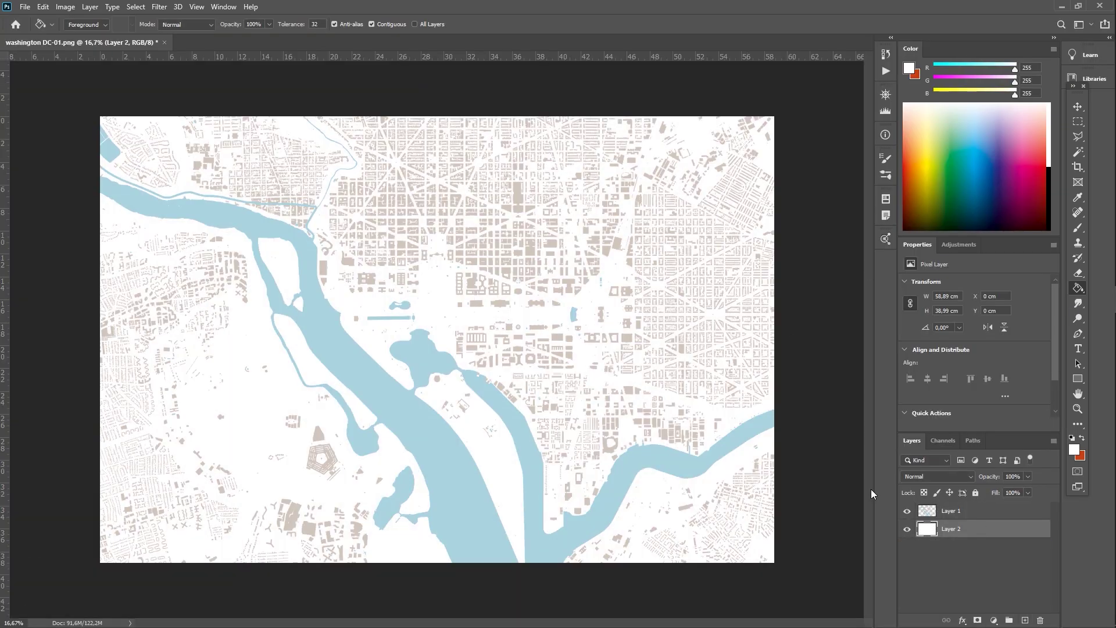
text(gs)
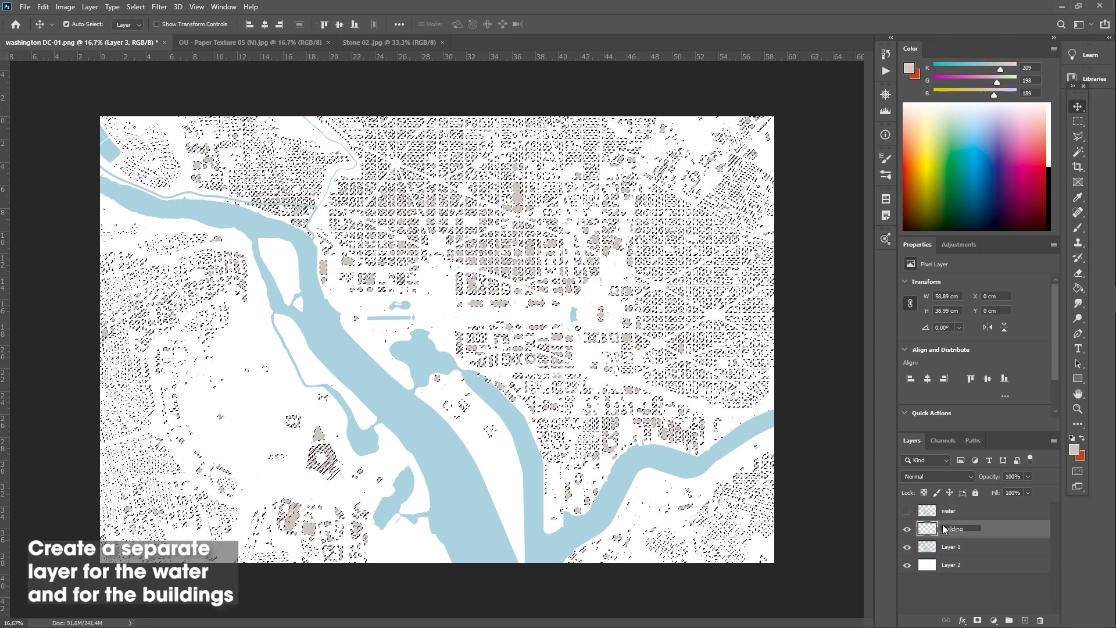
key(Return)
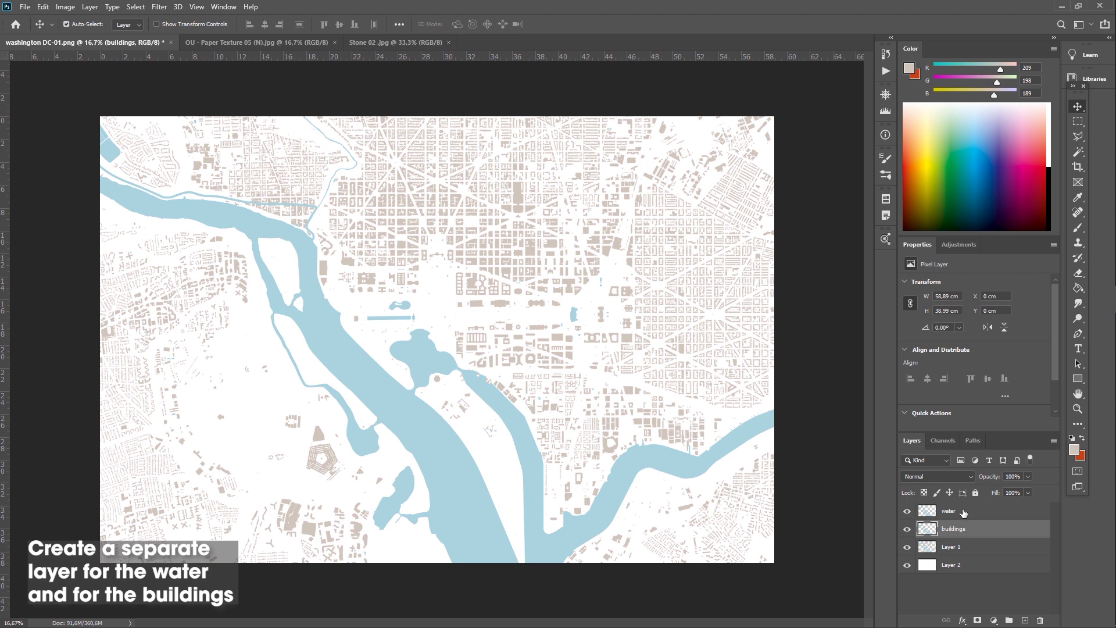
click(953, 510)
click(1025, 620)
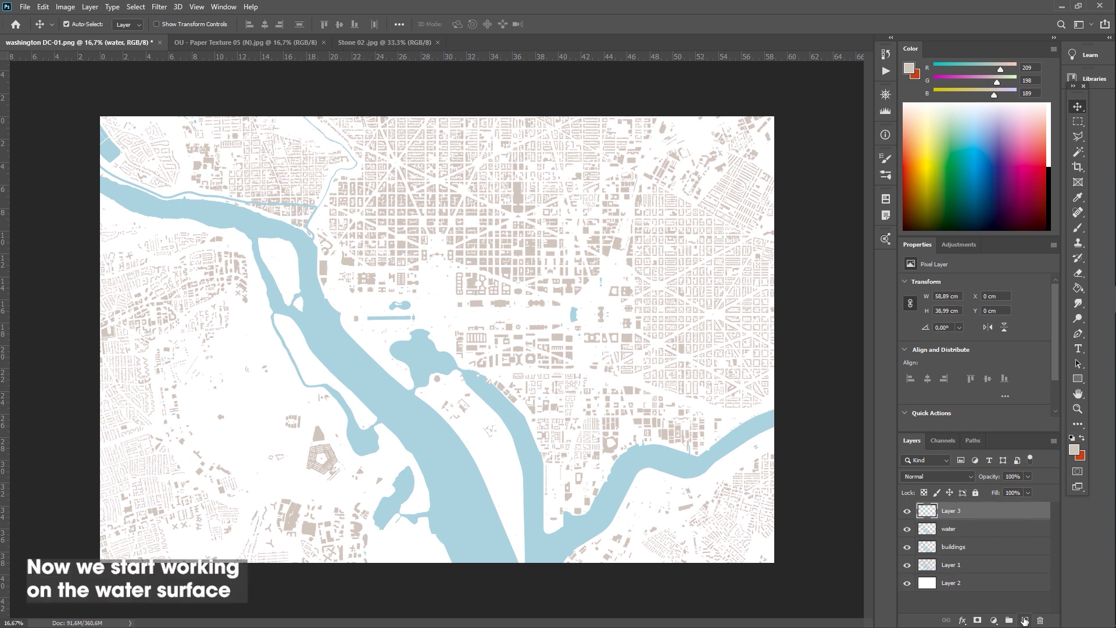
Clip the new layer to the water and place the paper texture over the river
right_click(951, 510)
click(982, 241)
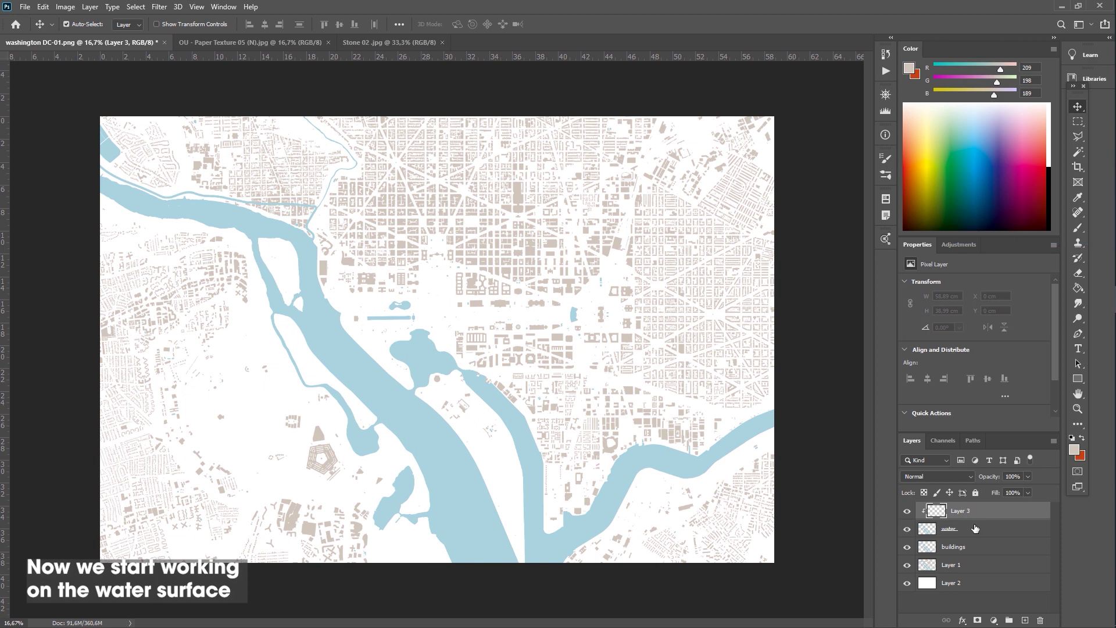
click(249, 42)
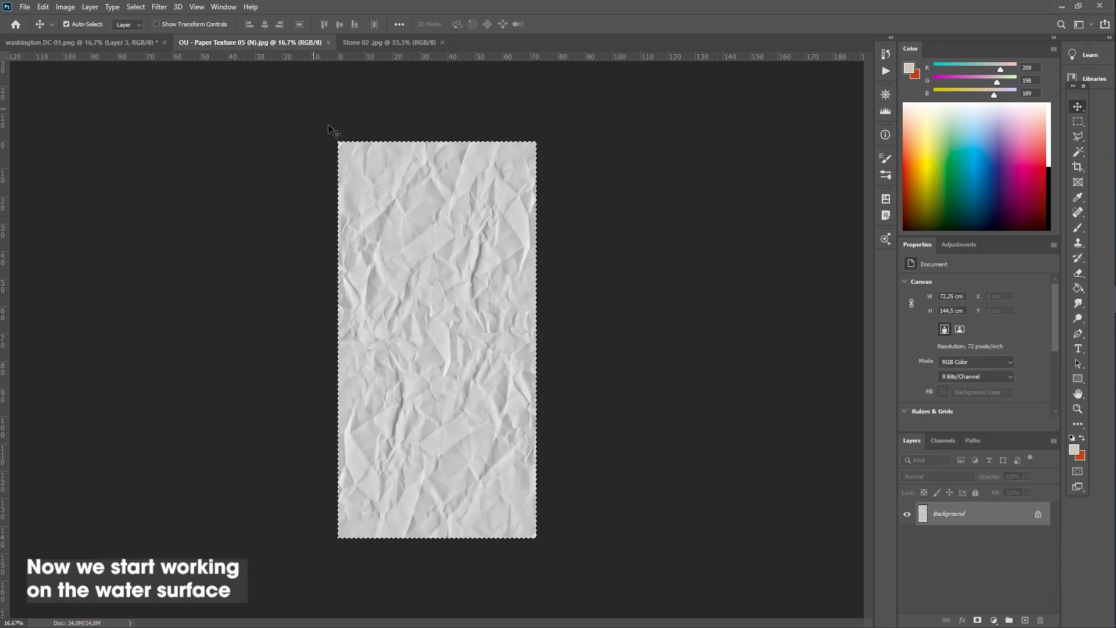
click(82, 43)
mouse_move(567, 529)
mouse_down()
mouse_move(448, 461)
mouse_move(411, 424)
mouse_move(170, 319)
mouse_move(307, 235)
mouse_move(551, 197)
mouse_up()
key(ctrl+t)
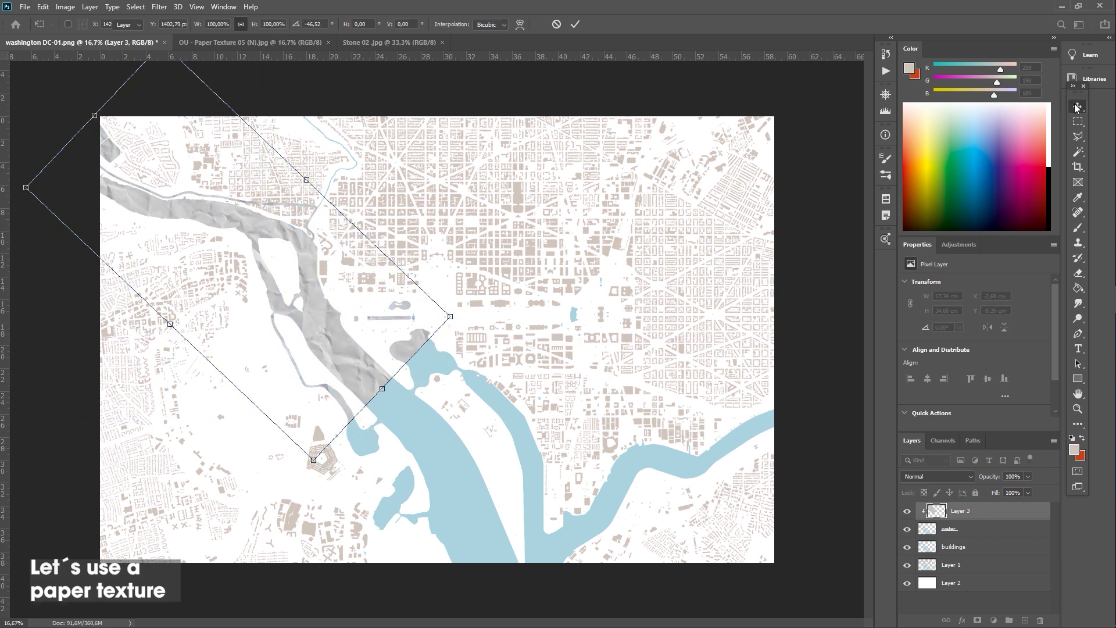
key(Return)
mouse_move(309, 304)
mouse_down()
mouse_move(602, 578)
mouse_move(576, 551)
mouse_move(547, 557)
mouse_move(599, 428)
mouse_up()
Duplicate the paper texture and rotate the copy along the eastern river branch
key(ctrl+j)
key(ctrl+t)
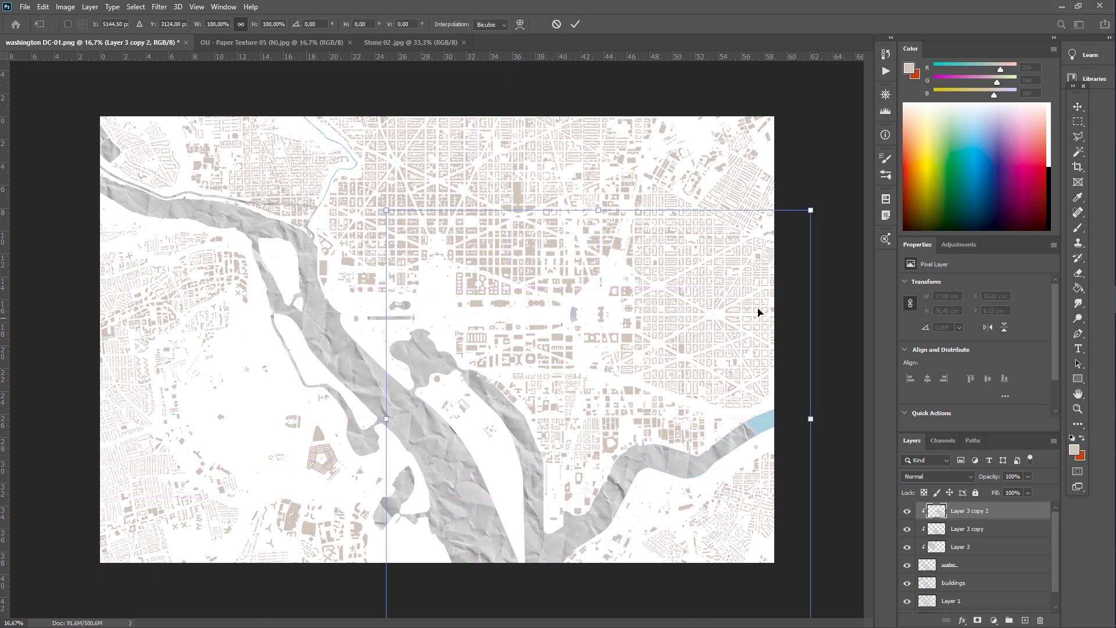
mouse_move(835, 279)
mouse_down()
mouse_move(643, 511)
mouse_move(709, 498)
mouse_move(712, 487)
mouse_up()
key(Return)
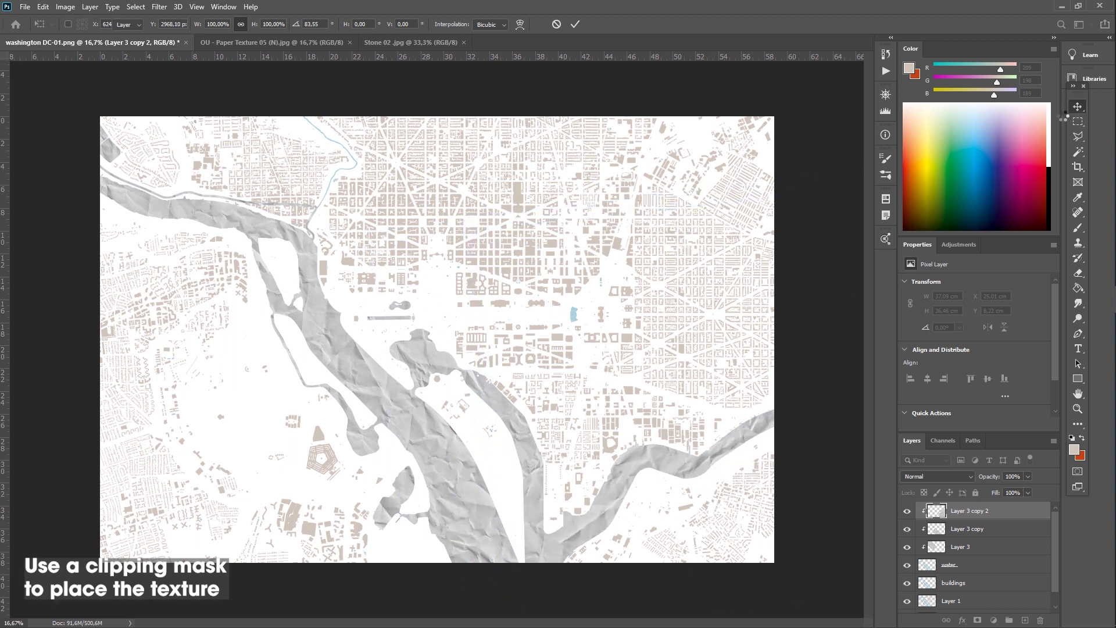
Merge the paper texture pieces and blend them as Multiply at 30% fill
shift+click(979, 547)
right_click(981, 523)
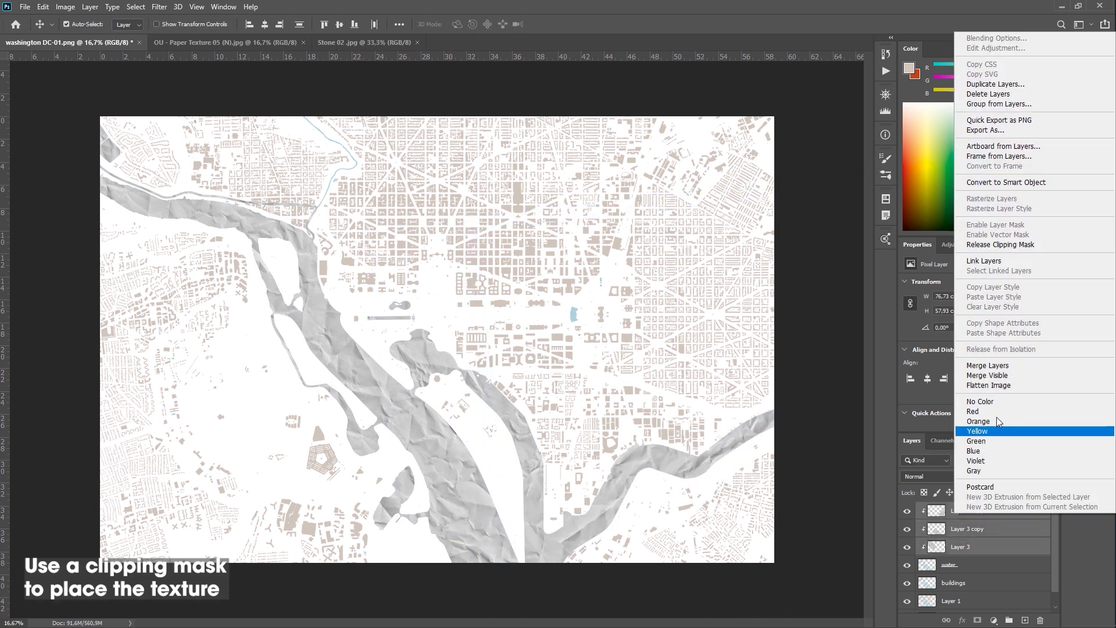
click(982, 367)
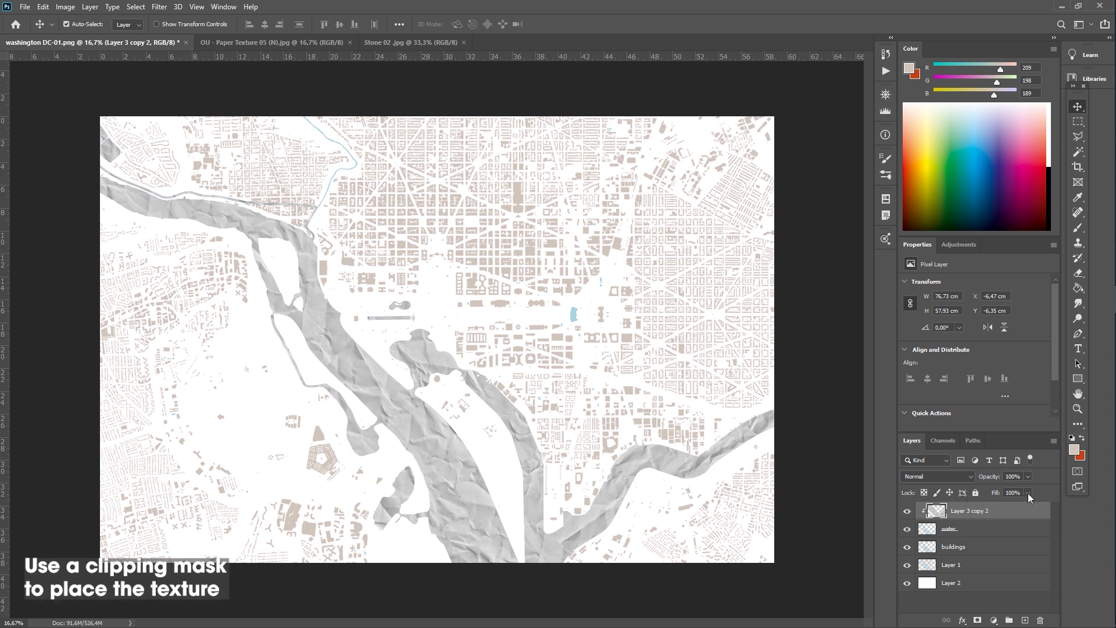
drag(1017, 506, 999, 507)
click(937, 476)
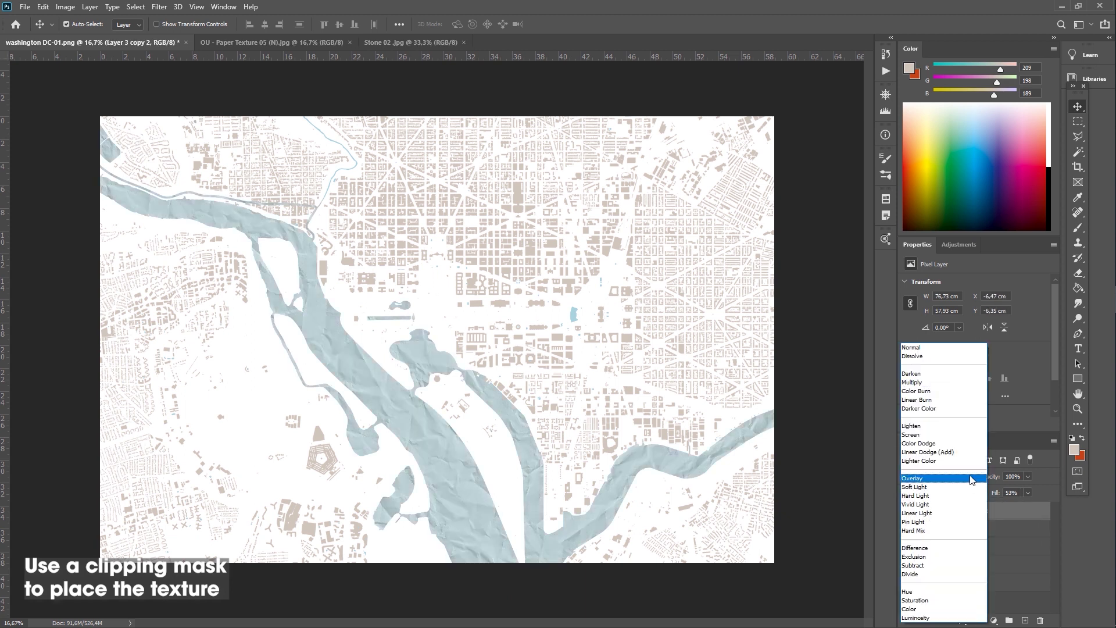
click(948, 382)
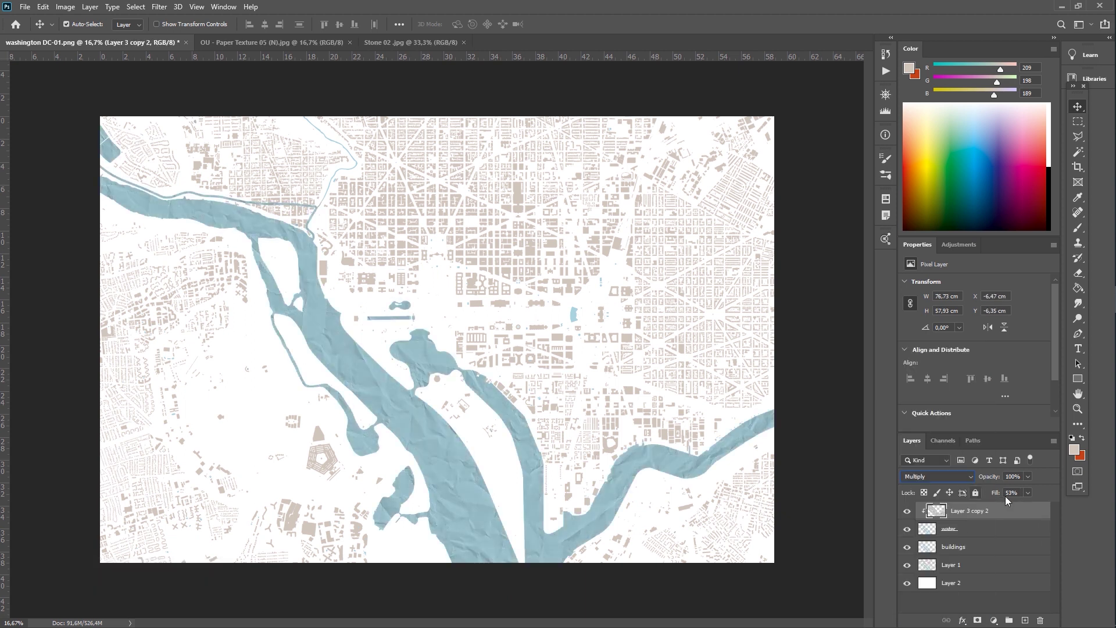
drag(1030, 504, 1010, 504)
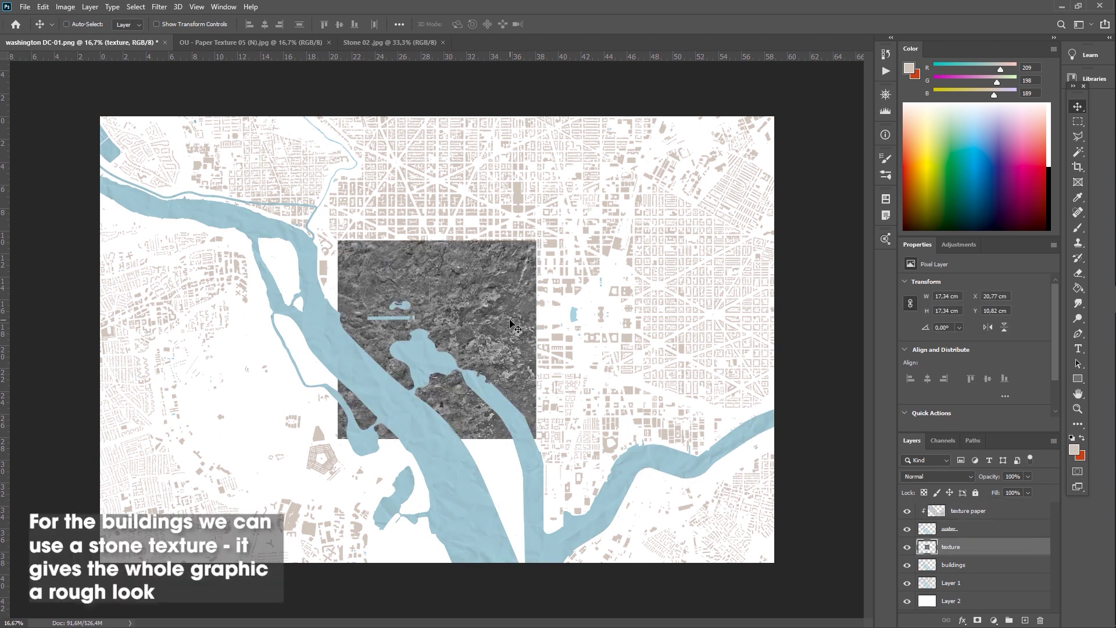
Tile copies of the stone texture from the top-left corner down across the whole canvas
mouse_move(511, 323)
mouse_down()
mouse_move(319, 169)
mouse_move(761, 174)
mouse_move(760, 372)
mouse_up()
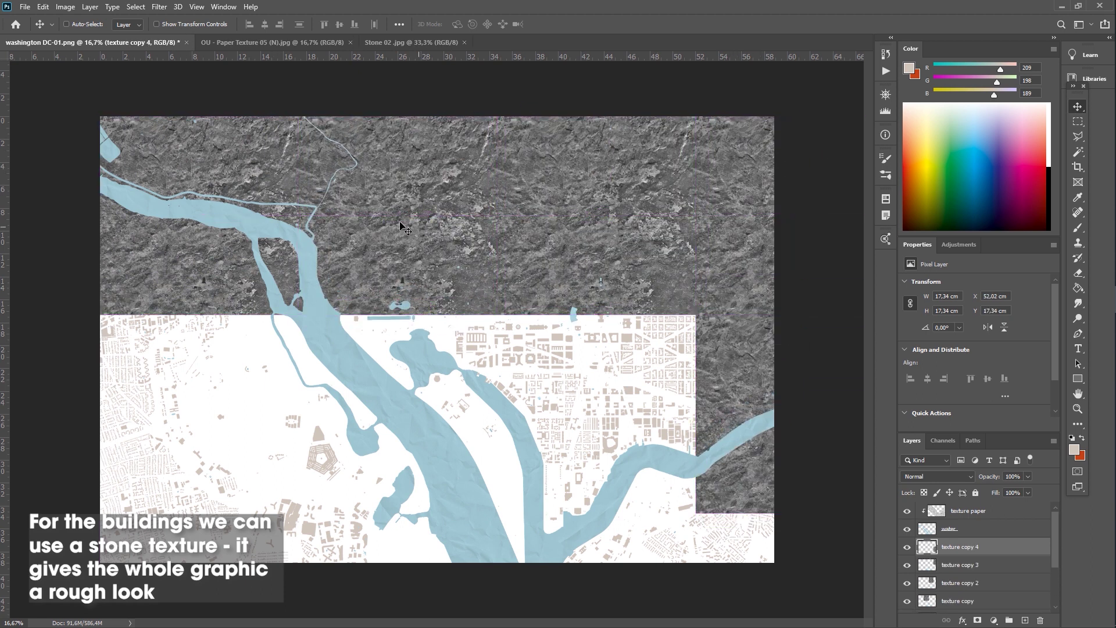
drag(219, 259, 646, 464)
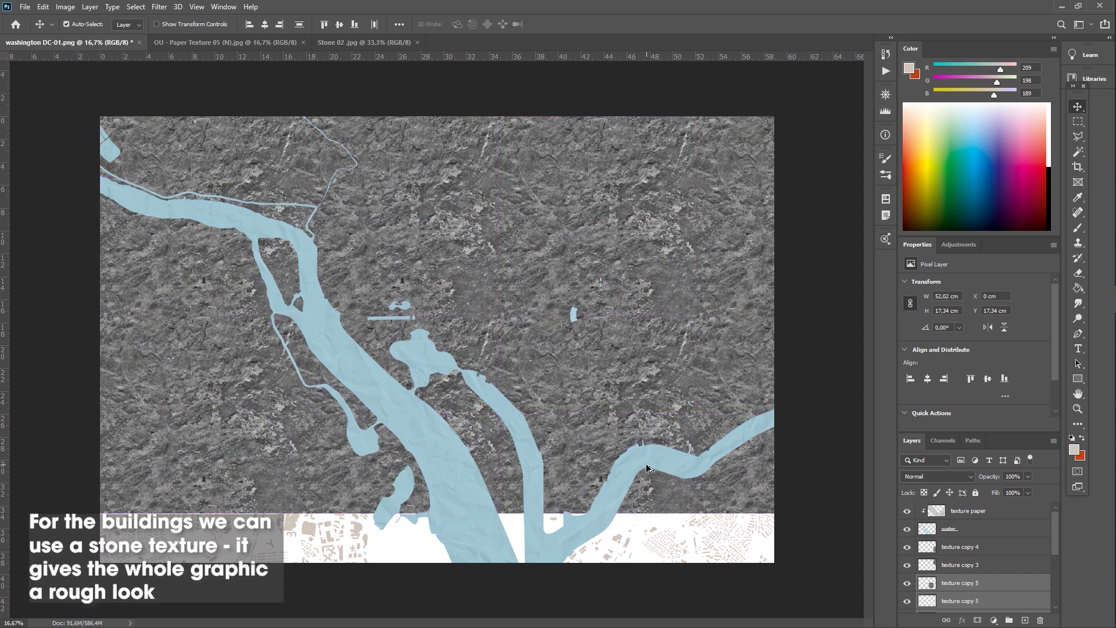
shift+click(737, 391)
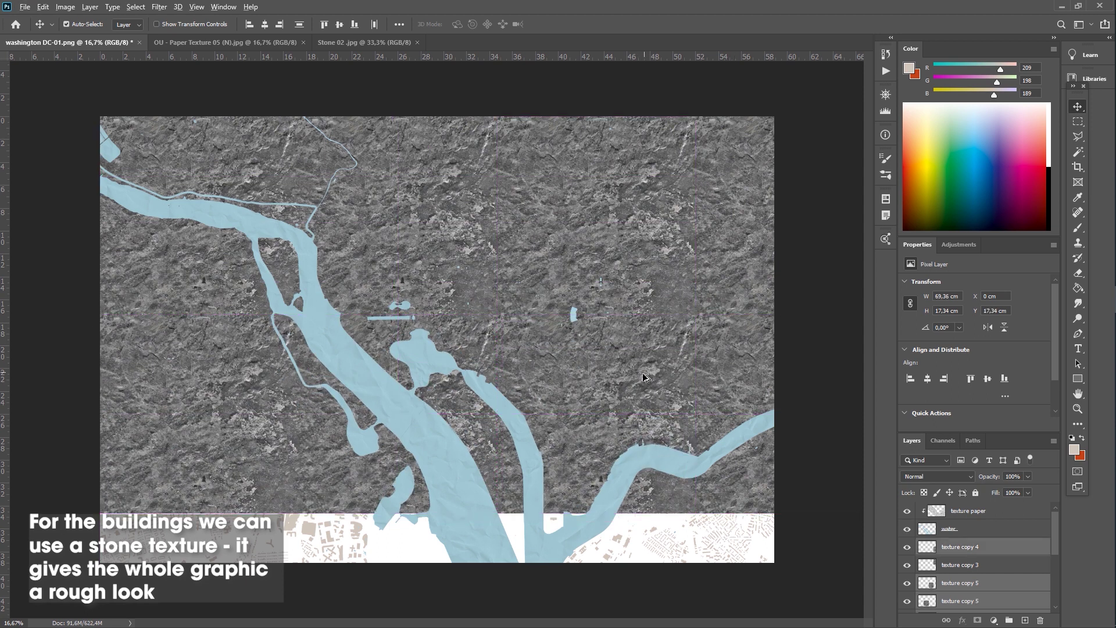
drag(737, 391, 661, 587)
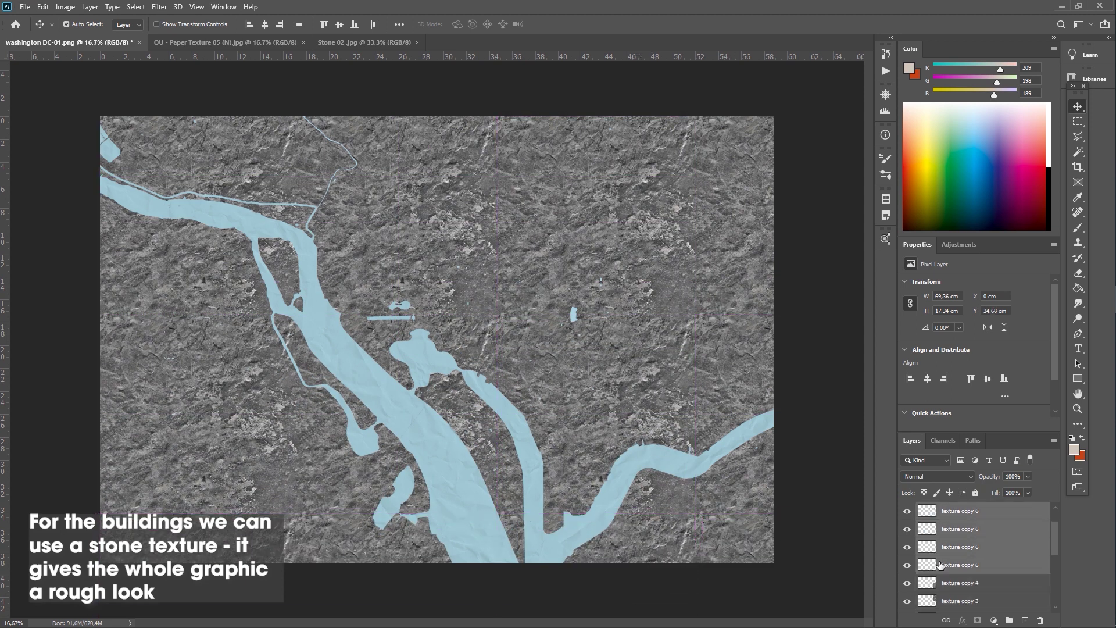
click(954, 548)
scroll(954, 551, down, 5)
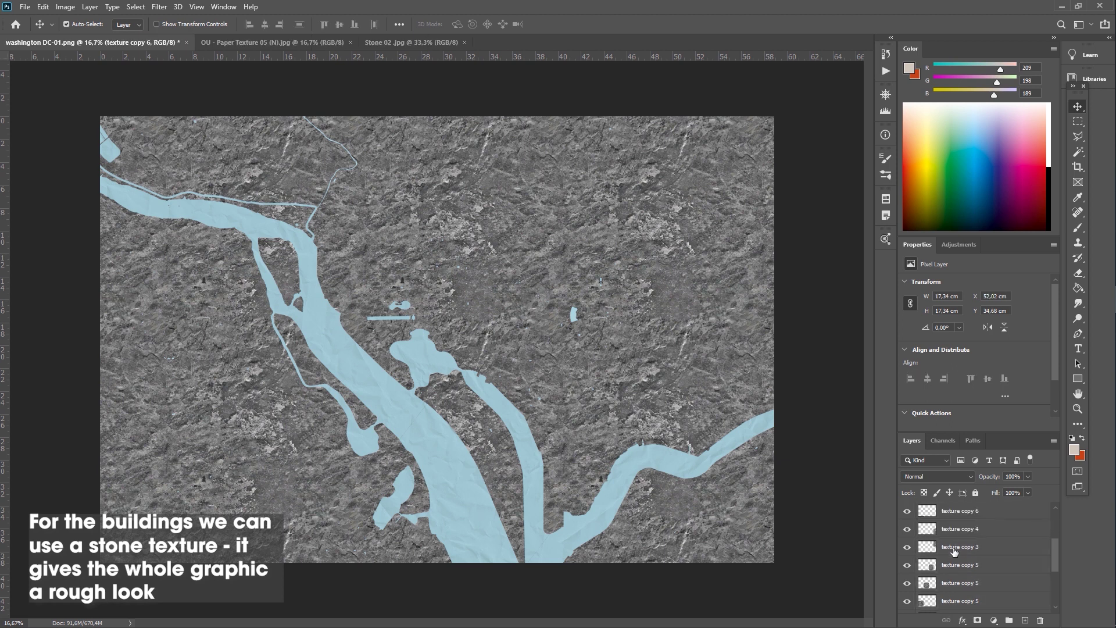
scroll(959, 552, down, 5)
shift+click(967, 552)
Merge the stone tiles, clip them to the buildings layer, and toggle visibility to compare
right_click(966, 552)
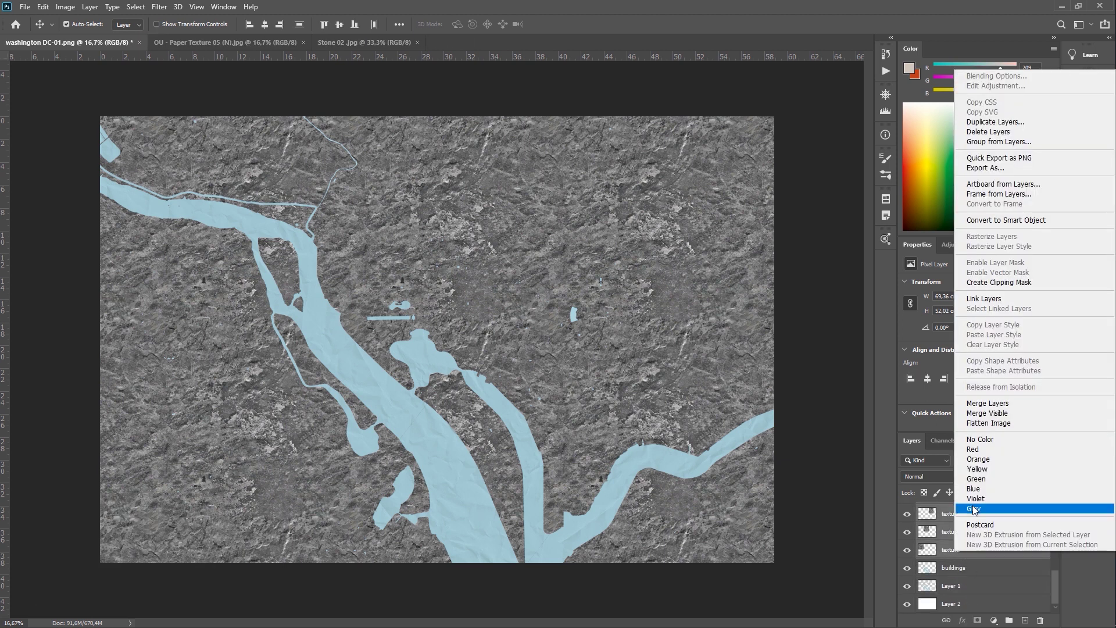
click(977, 468)
right_click(948, 551)
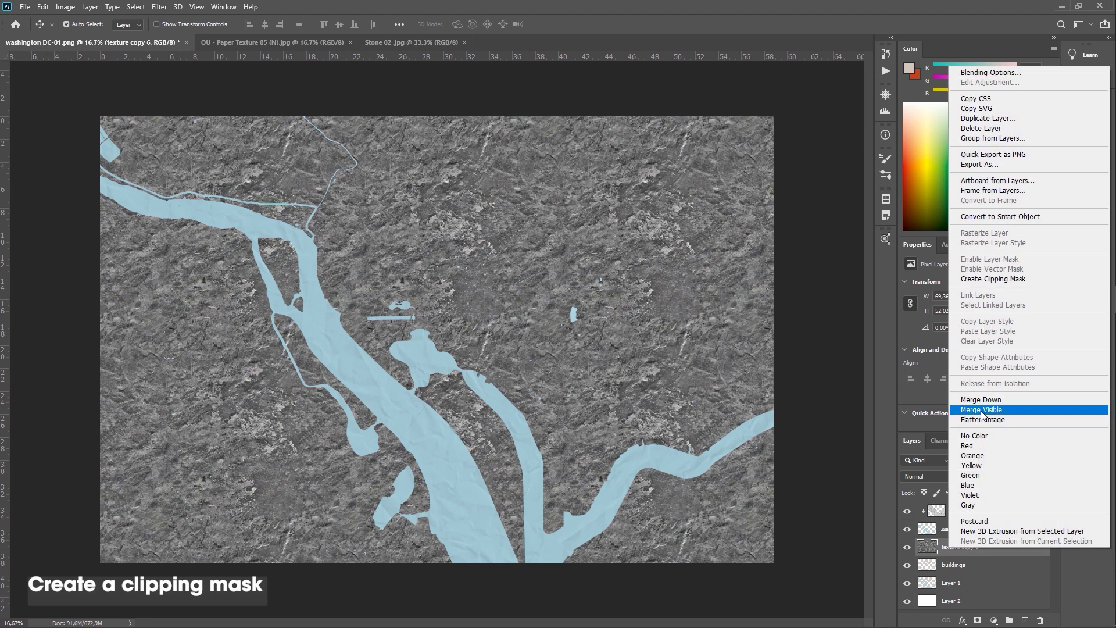
click(993, 278)
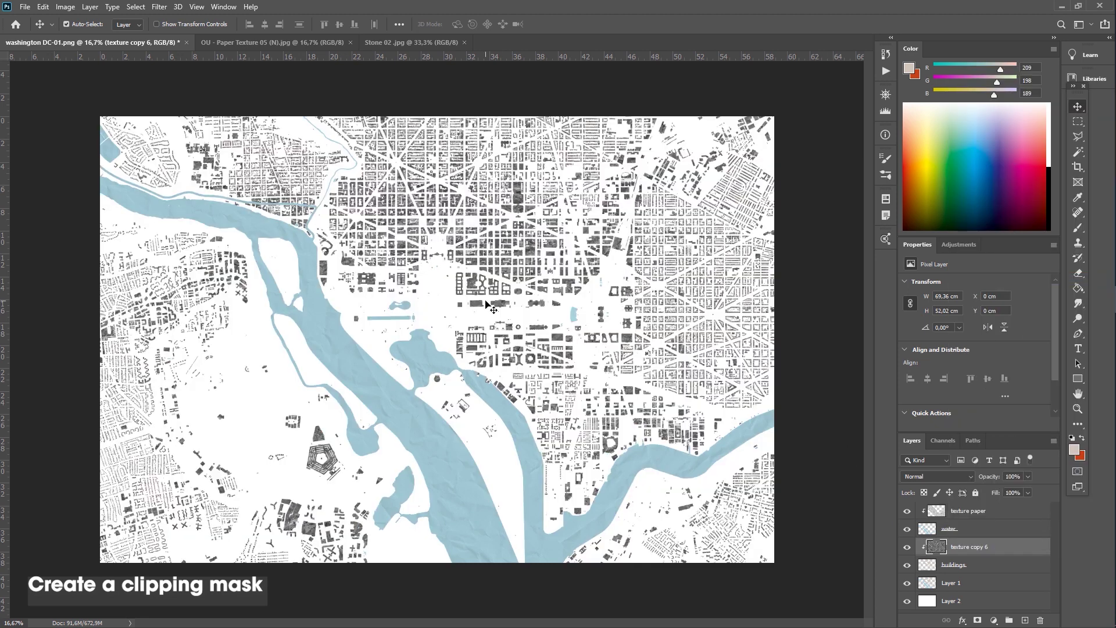
click(907, 546)
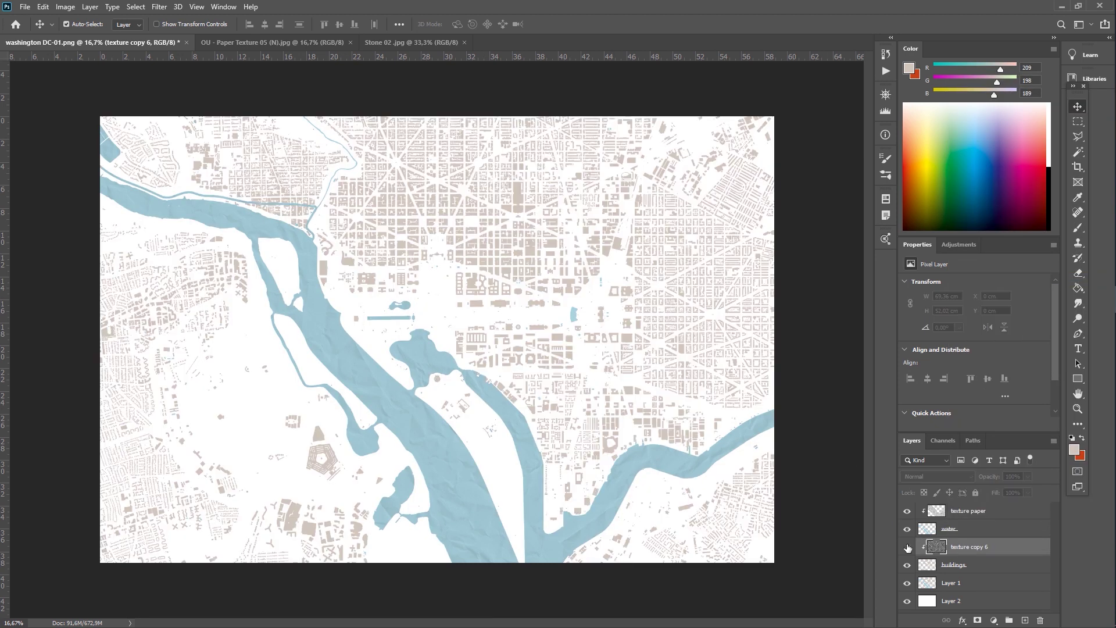
Add a clipped layer and paint black brush shading along the water's edge
click(1024, 620)
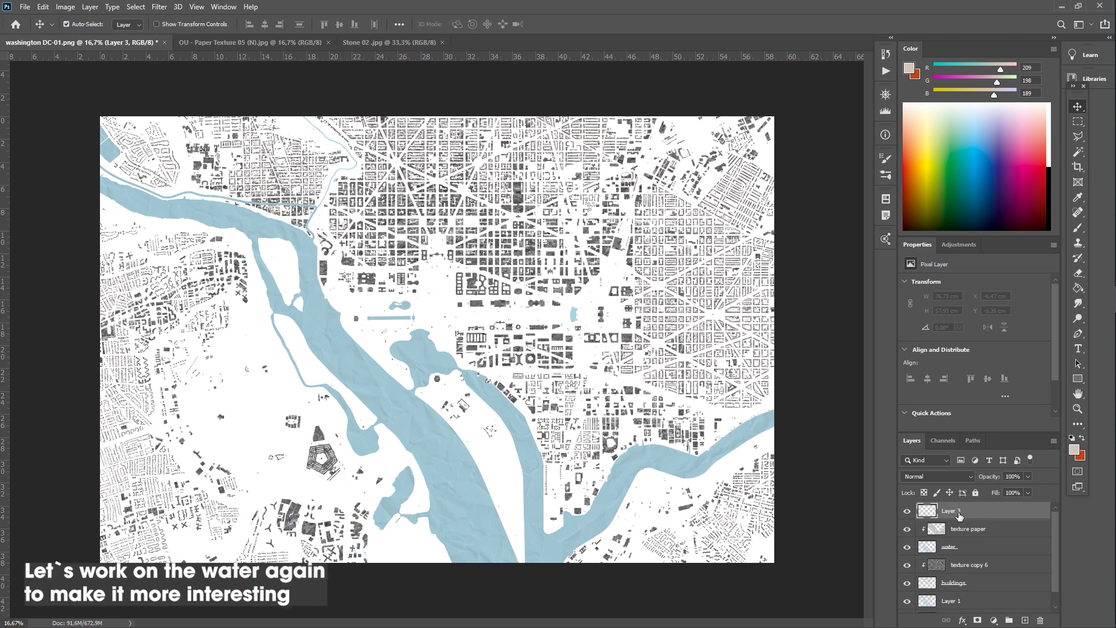
right_click(982, 510)
click(877, 244)
click(1077, 230)
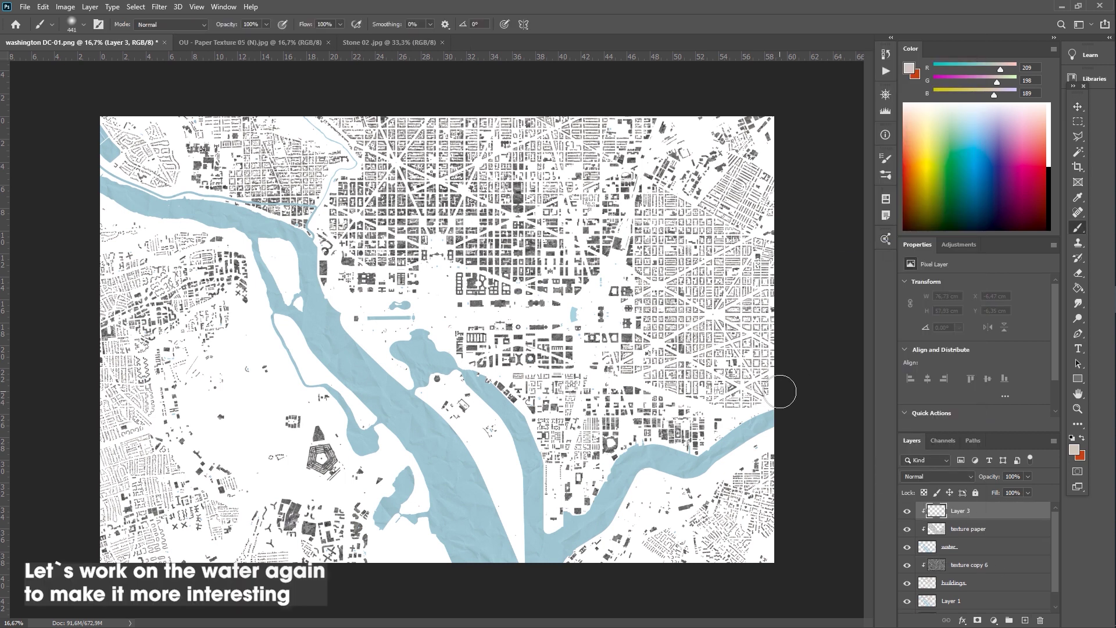
click(1050, 206)
mouse_move(762, 387)
mouse_down()
mouse_move(762, 409)
mouse_move(623, 430)
mouse_move(549, 520)
mouse_up()
Shade the remaining river banks with a size-249 brush and lower the fill to 23%
click(1028, 492)
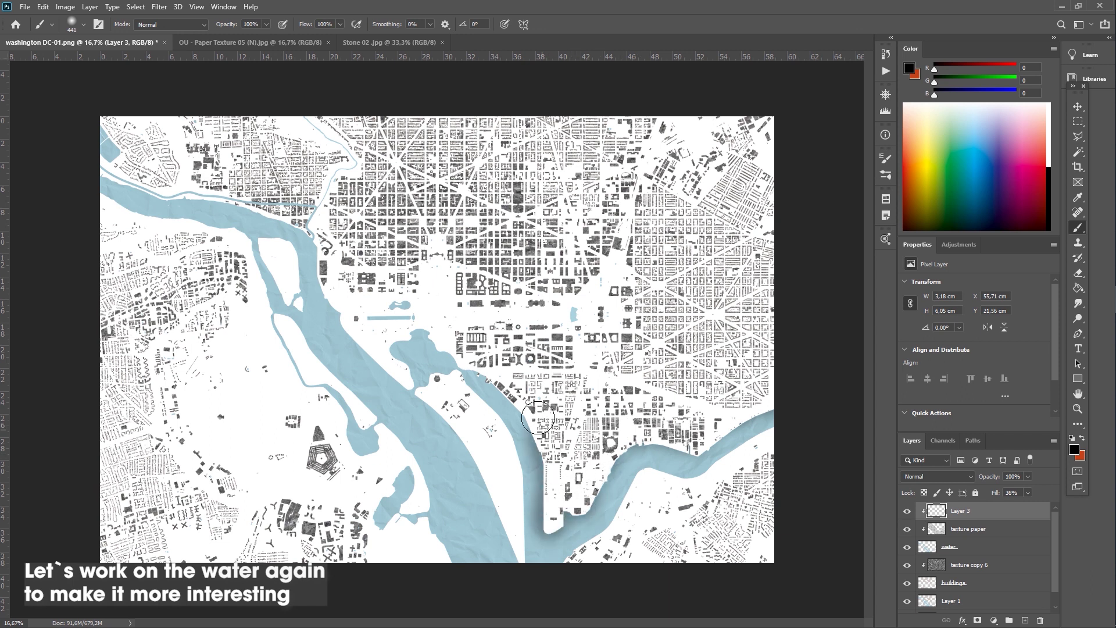
drag(550, 520, 428, 315)
mouse_move(302, 267)
mouse_down()
mouse_move(366, 421)
mouse_move(259, 238)
mouse_up()
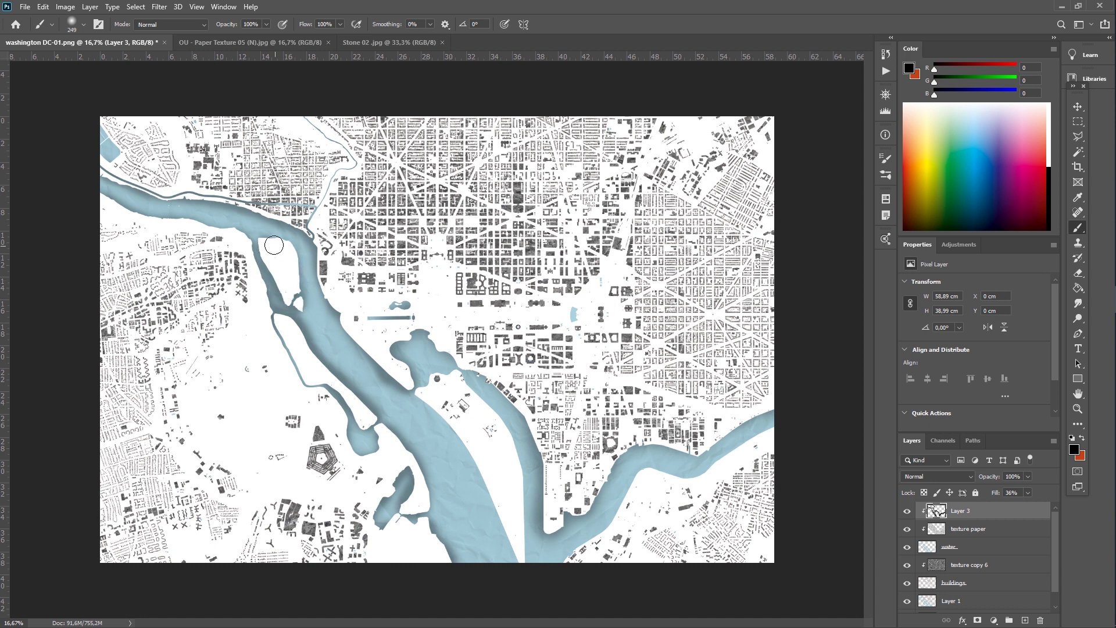
mouse_move(430, 389)
mouse_down()
mouse_move(629, 485)
mouse_move(765, 434)
mouse_move(675, 483)
mouse_up()
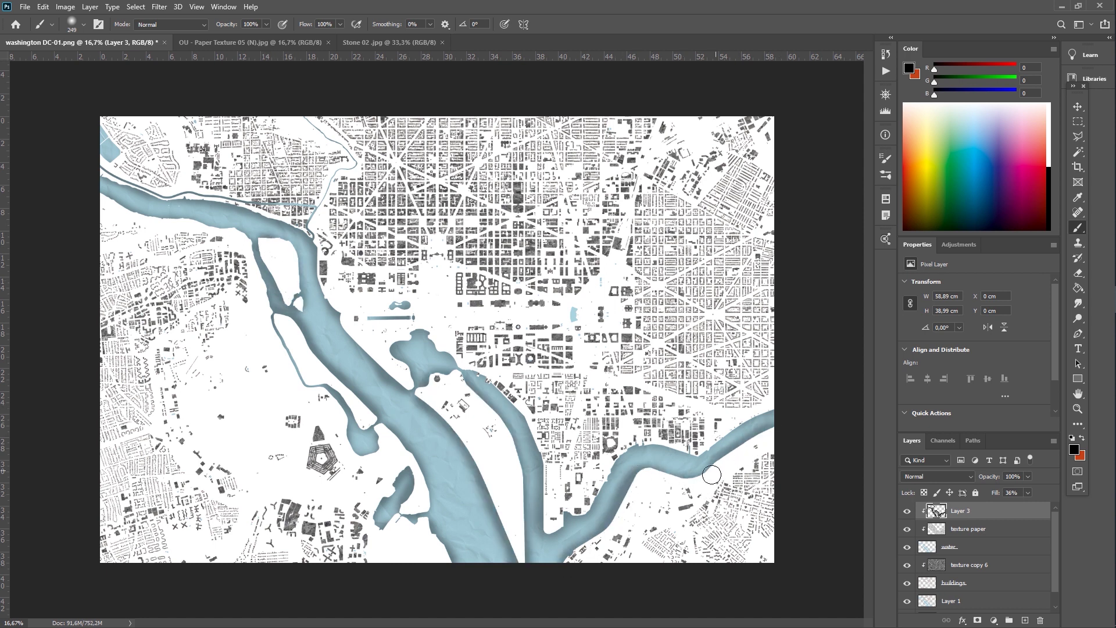
drag(699, 442, 663, 438)
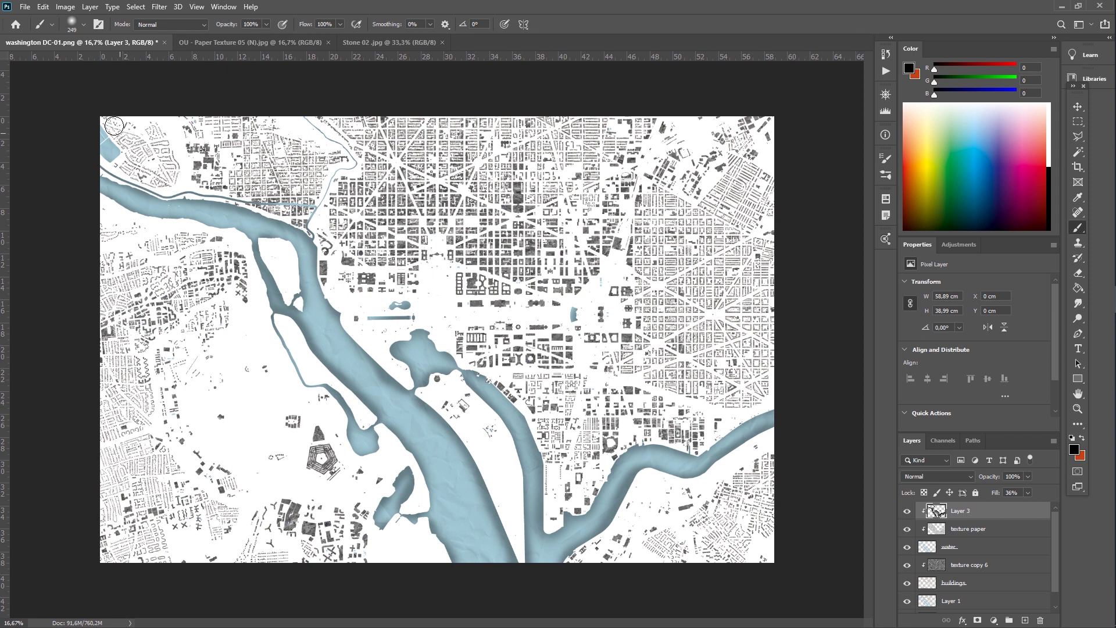
drag(114, 124, 125, 159)
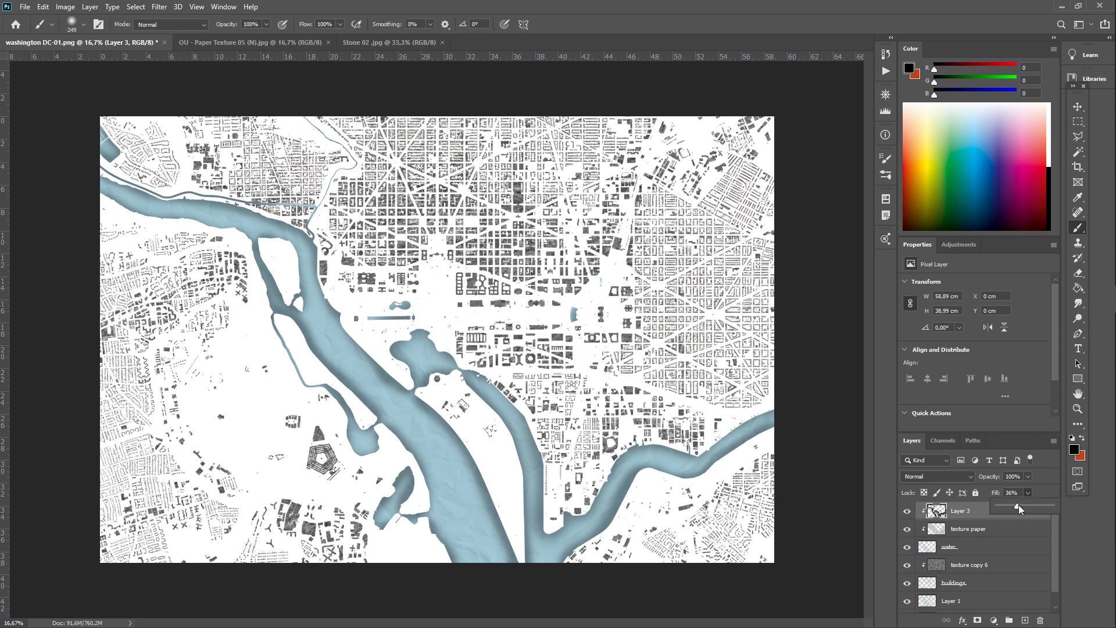
drag(1003, 506, 1012, 508)
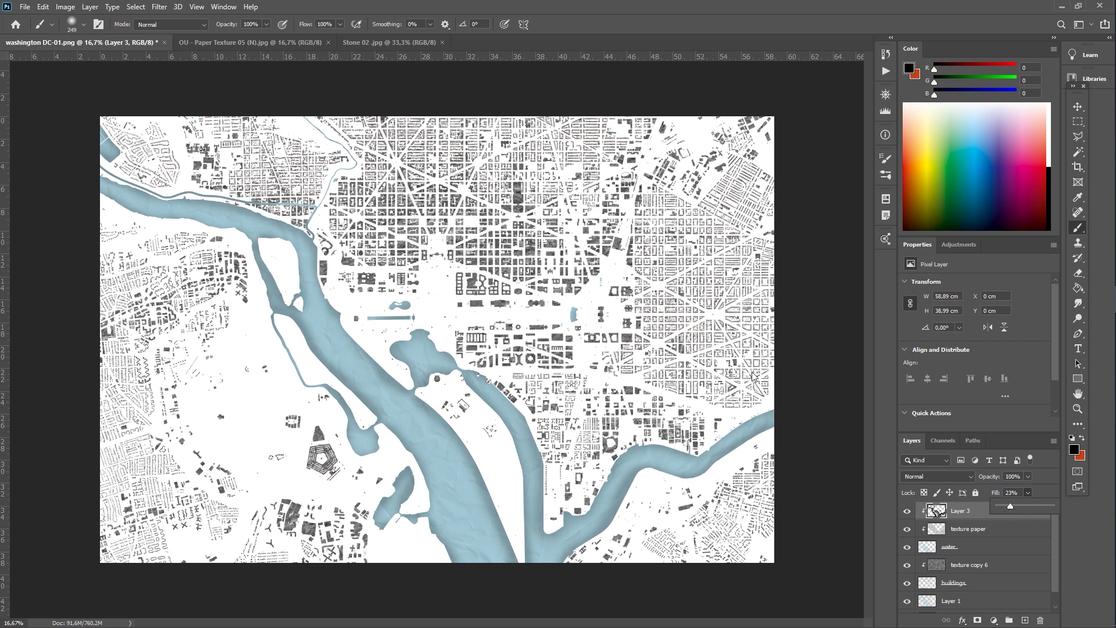
click(963, 547)
click(969, 528)
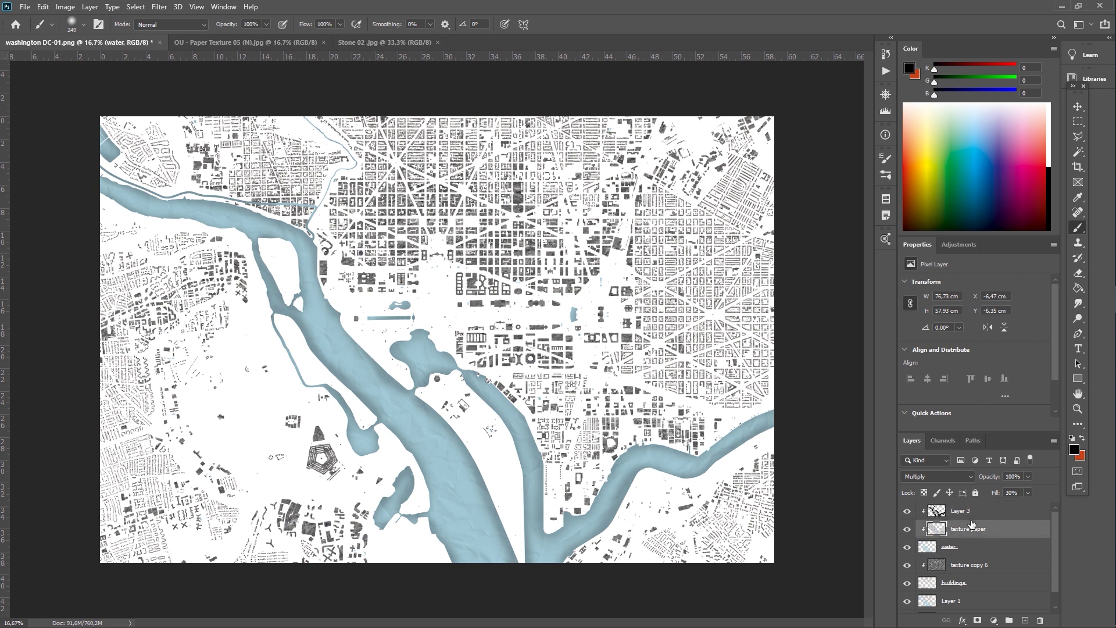
click(961, 512)
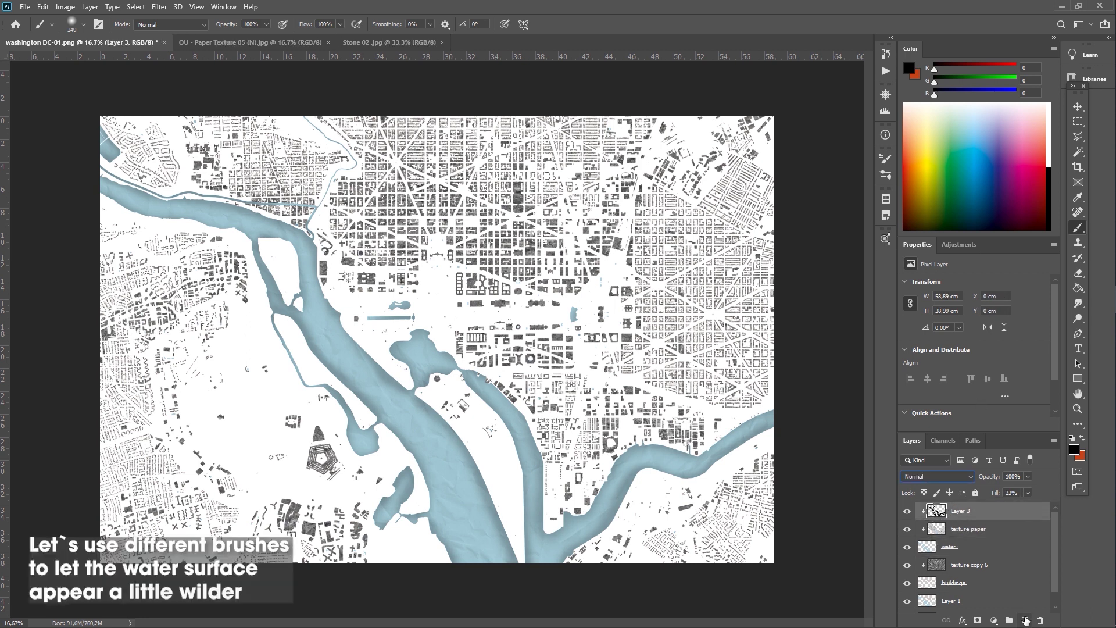
Add a new Layer 4 above Layer 3 and clip it to the water layers below
click(1025, 621)
right_click(953, 510)
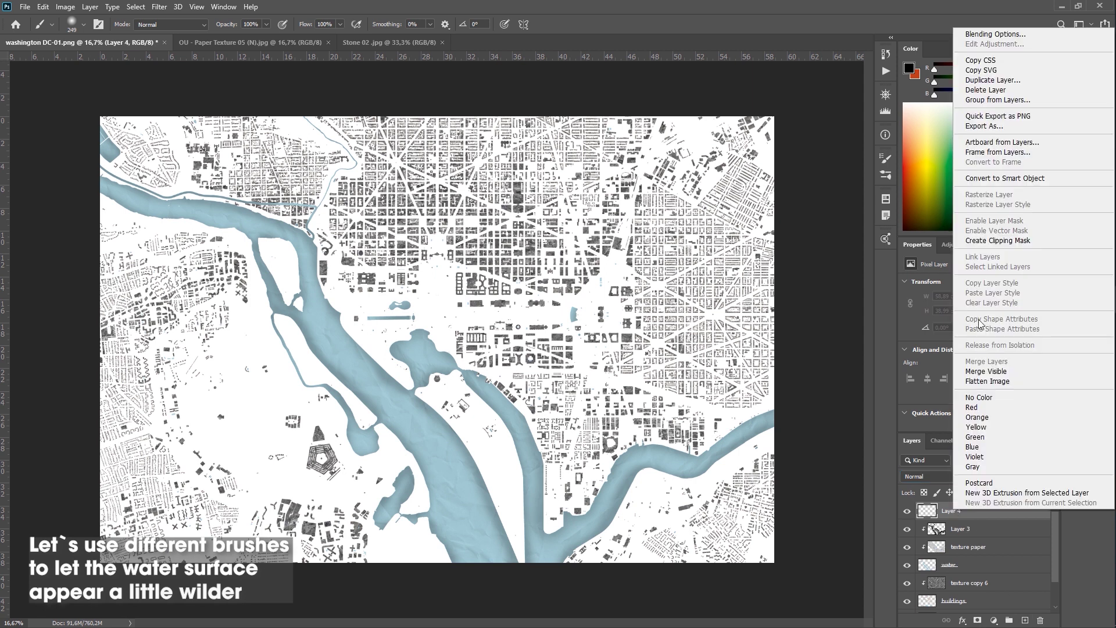
click(997, 240)
Choose a large Clouds-by-Mila cloud brush with a light blue paint colour
click(972, 148)
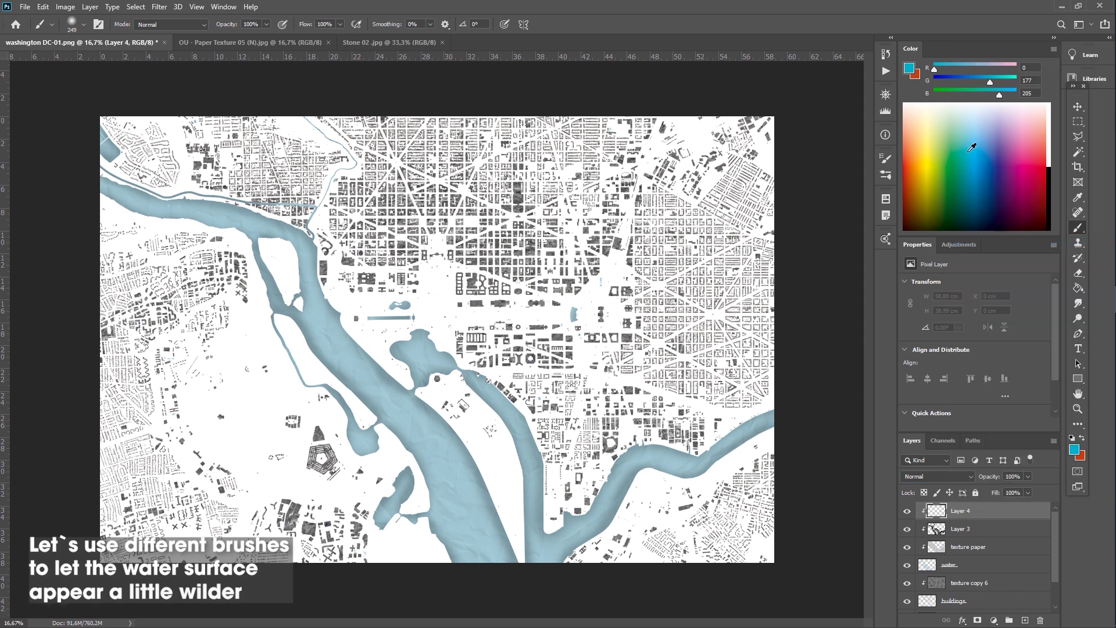
click(84, 24)
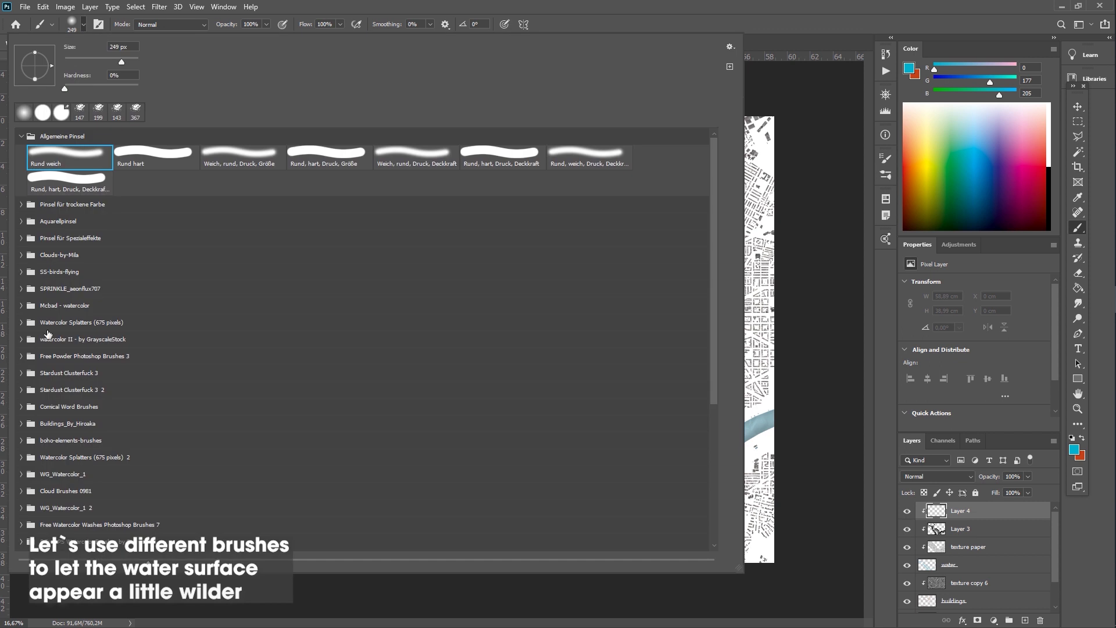
click(21, 255)
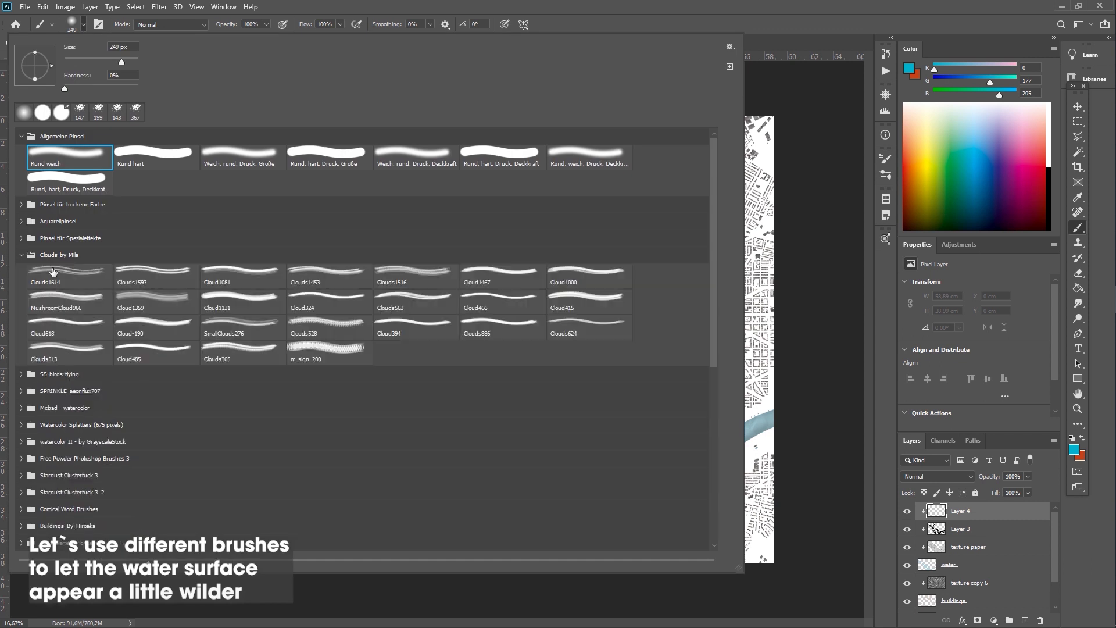
click(243, 302)
click(1053, 179)
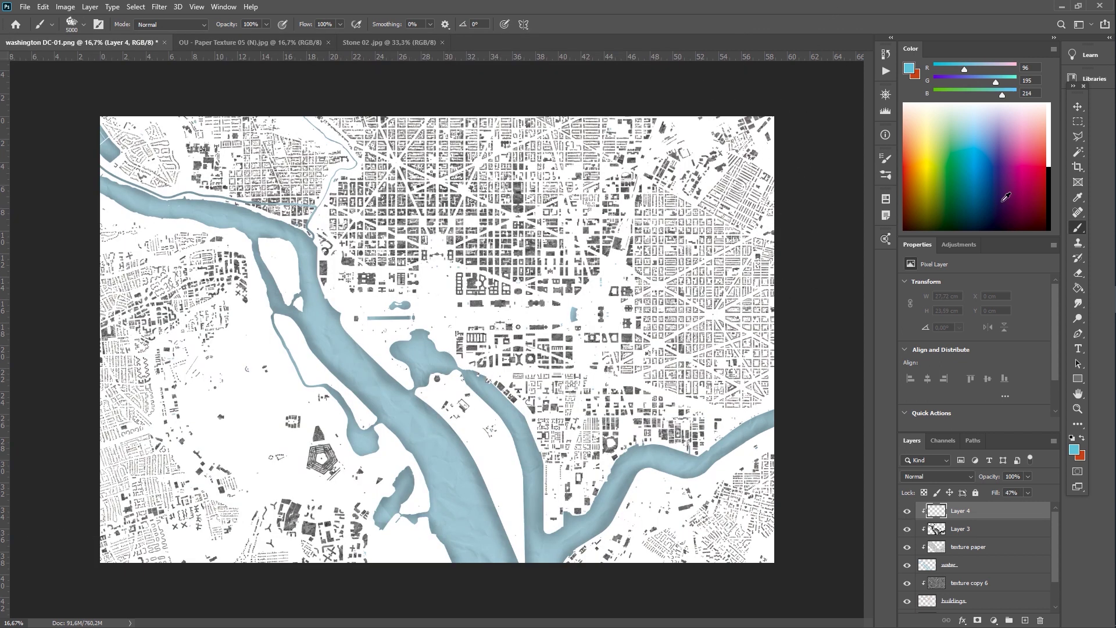
Stamp dark navy cloud texture across the river, then raise the paper texture layer's Fill to 71%
click(987, 215)
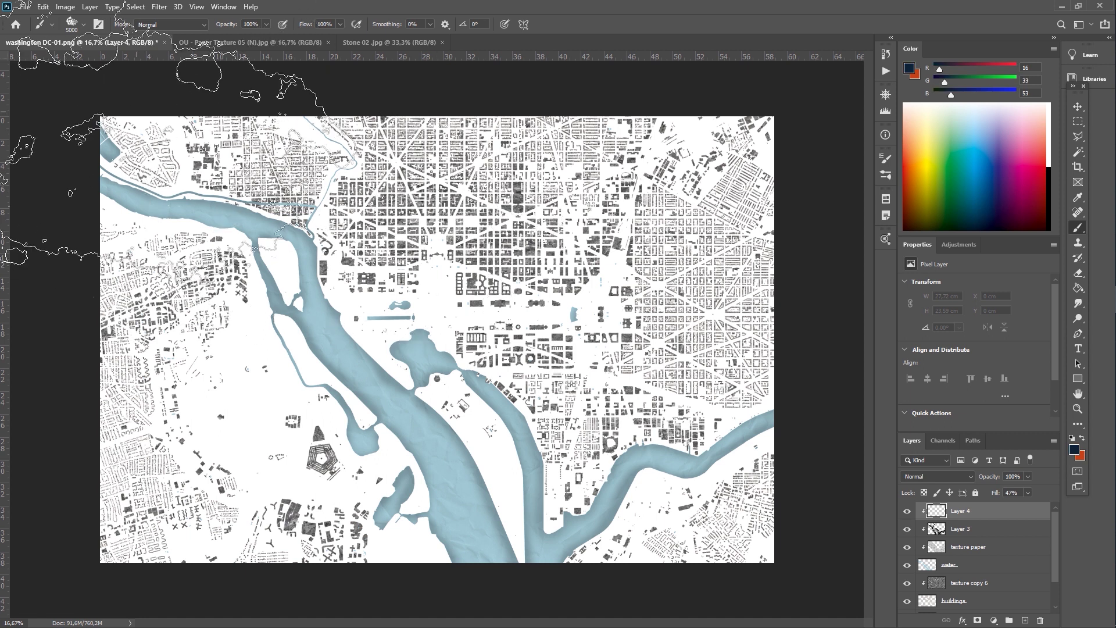
click(581, 262)
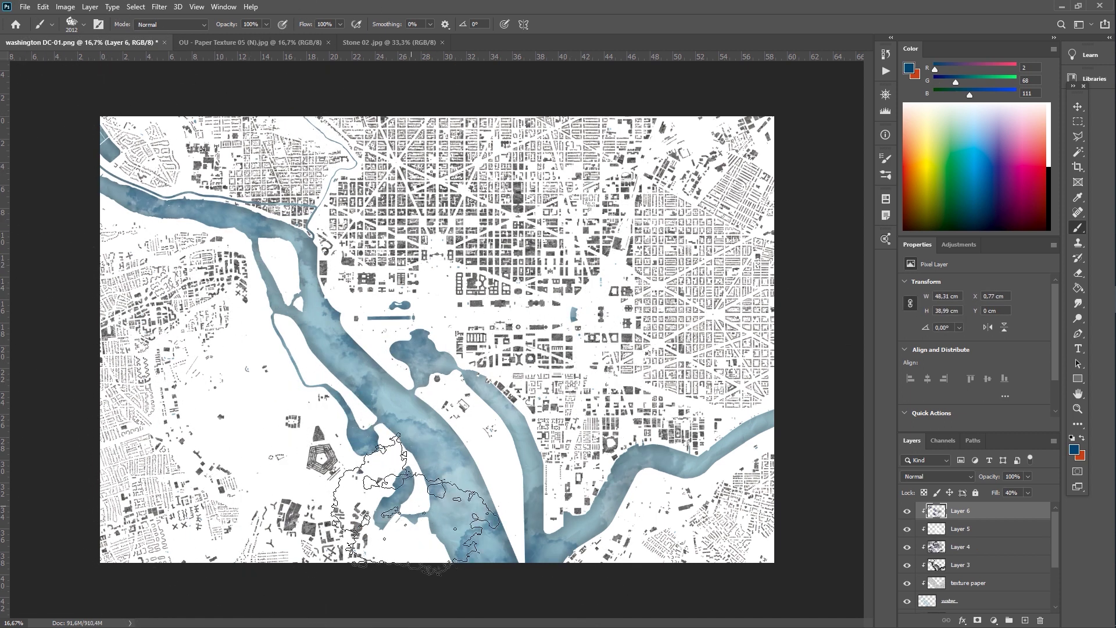
mouse_move(578, 337)
mouse_down()
mouse_move(680, 297)
mouse_move(697, 433)
mouse_up()
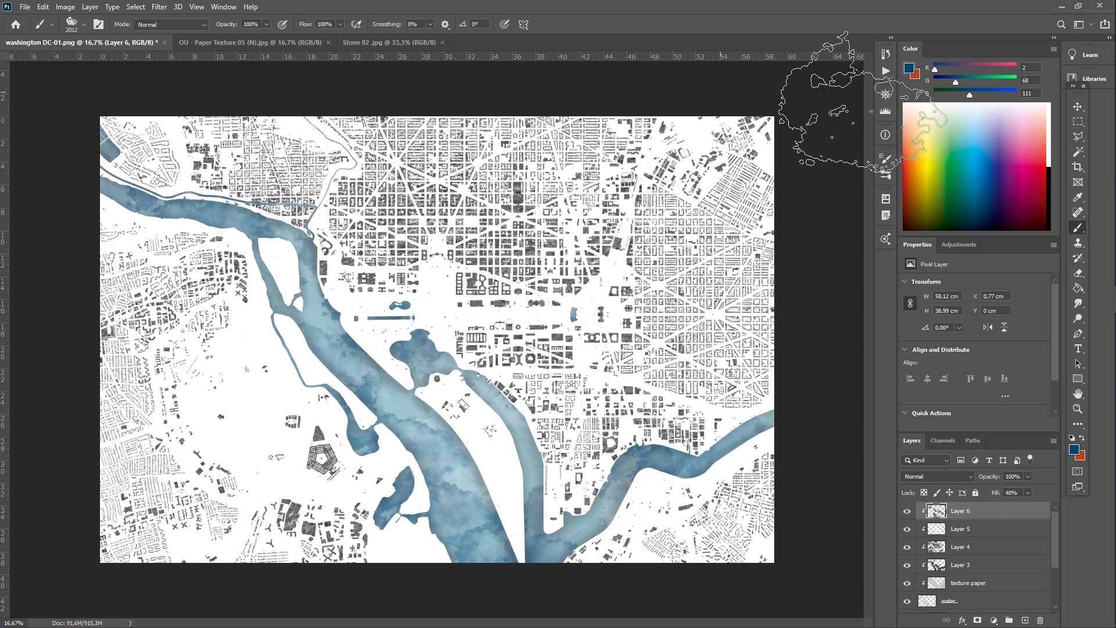
drag(1012, 506, 1036, 511)
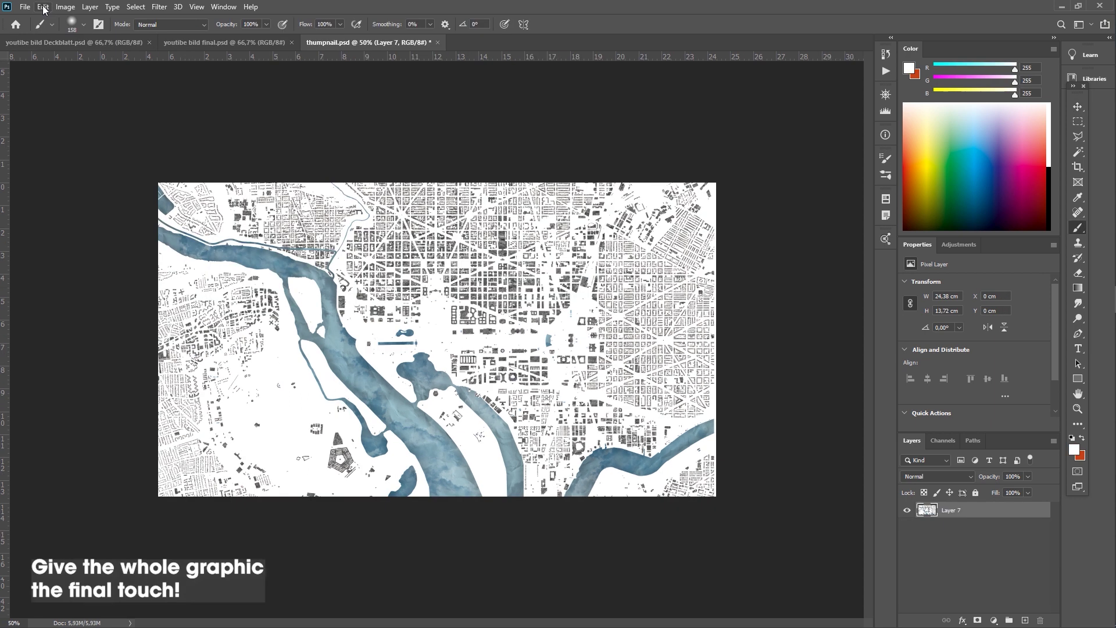
Lift the highlights and deepen the shadows in Curves to form a contrast-boosting S-curve
click(43, 7)
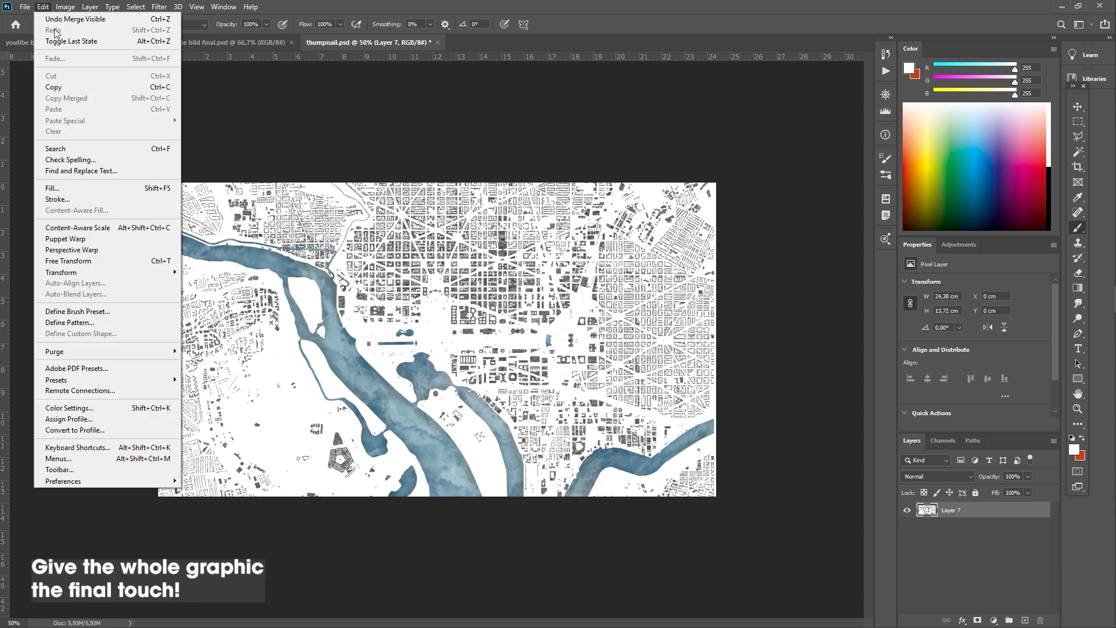
click(198, 58)
drag(888, 111, 889, 98)
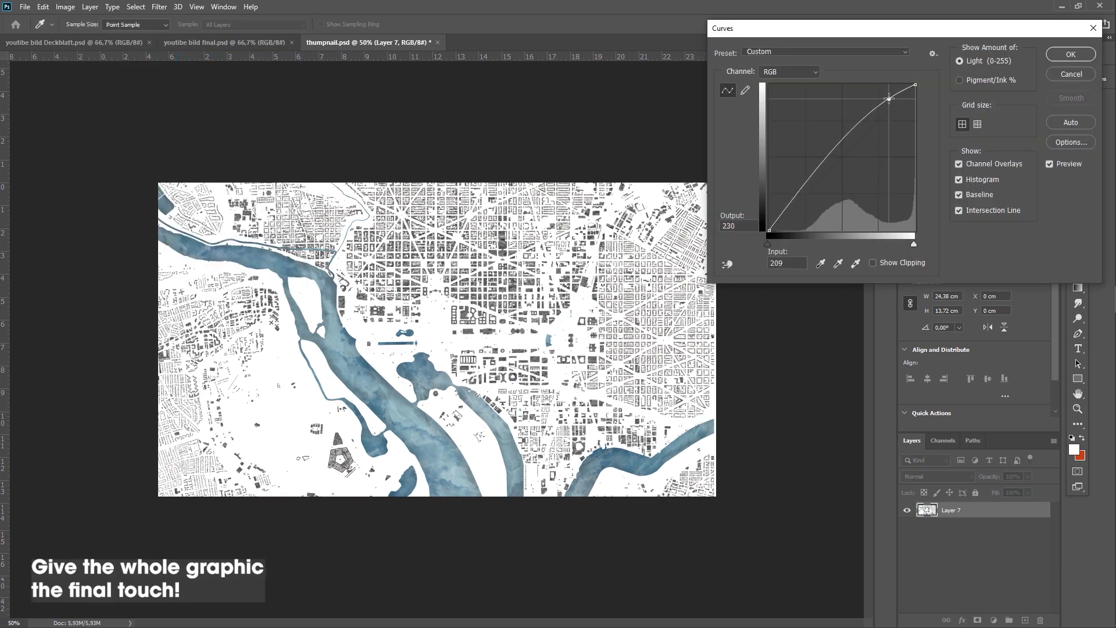
drag(813, 186, 813, 201)
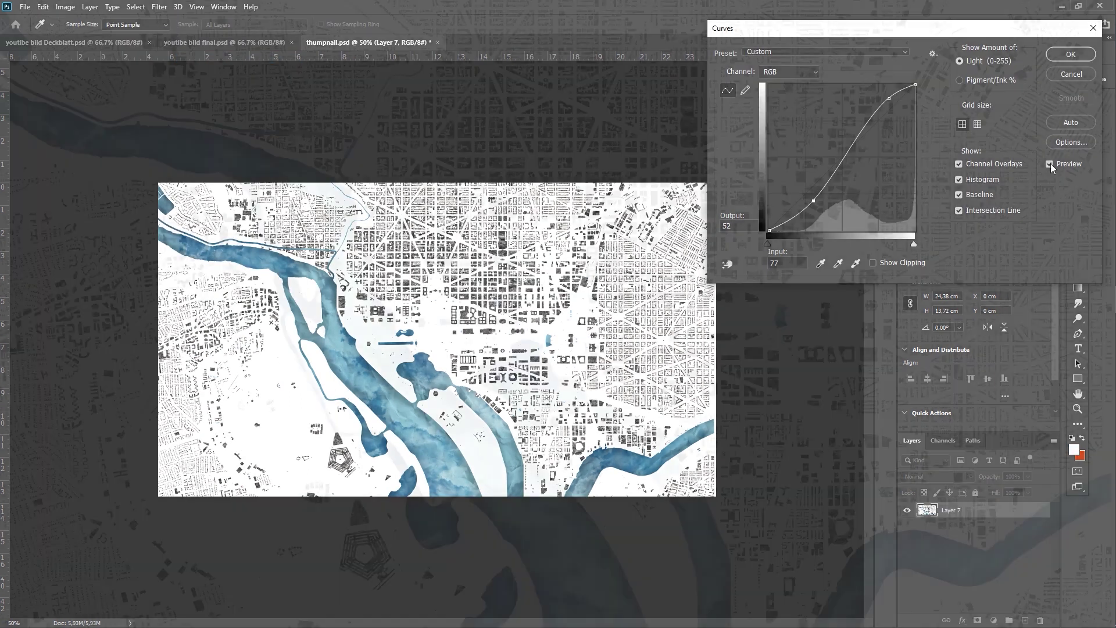